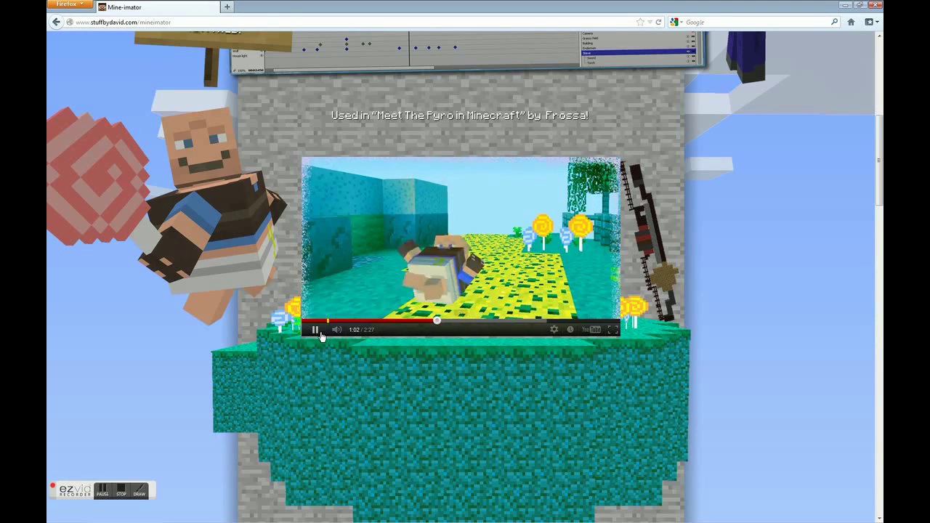
Find the Mine-imator download section and stamp red arrows around its "Currently Windows only" note.
scroll(321, 334, down, 10)
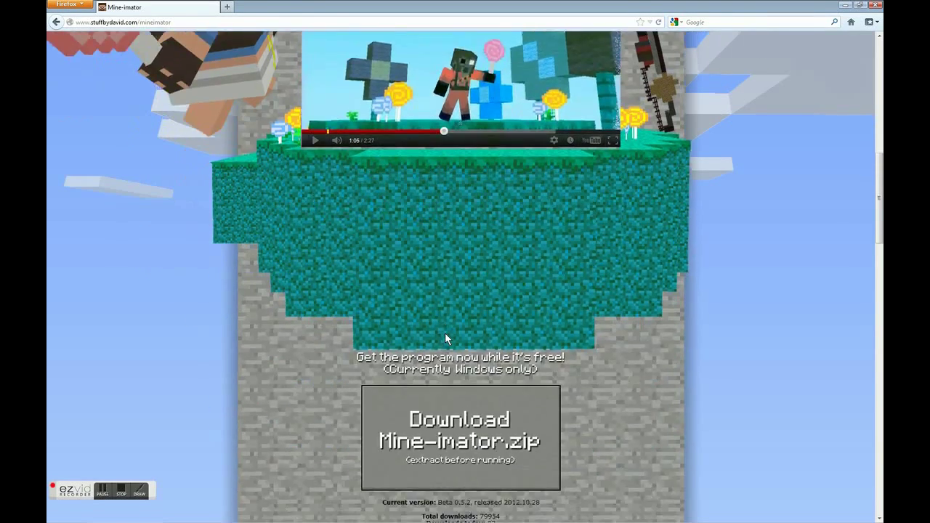
scroll(457, 197, up, 15)
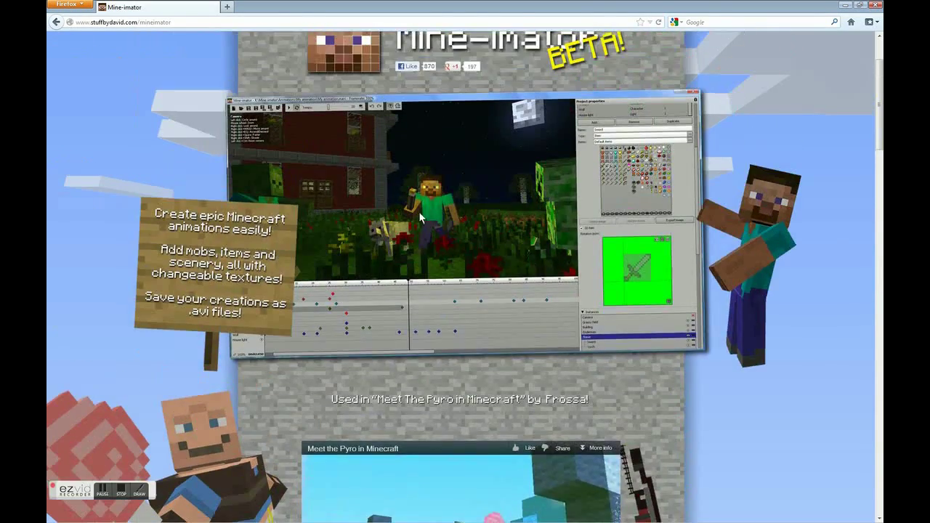
scroll(498, 322, down, 15)
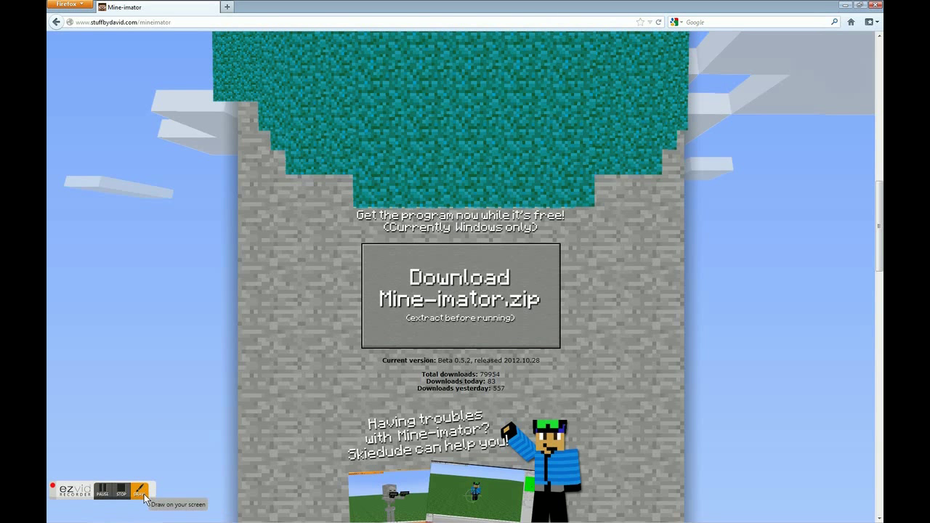
click(139, 493)
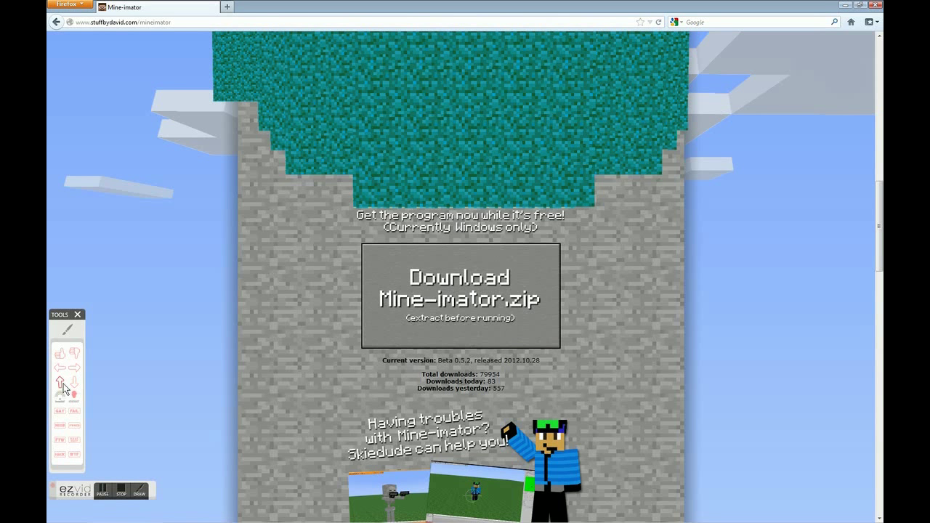
click(61, 384)
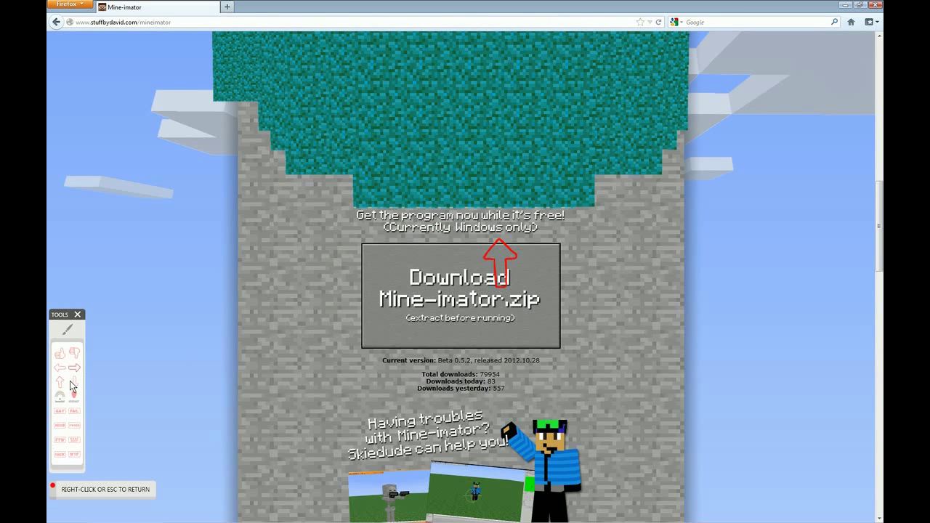
right_click(465, 184)
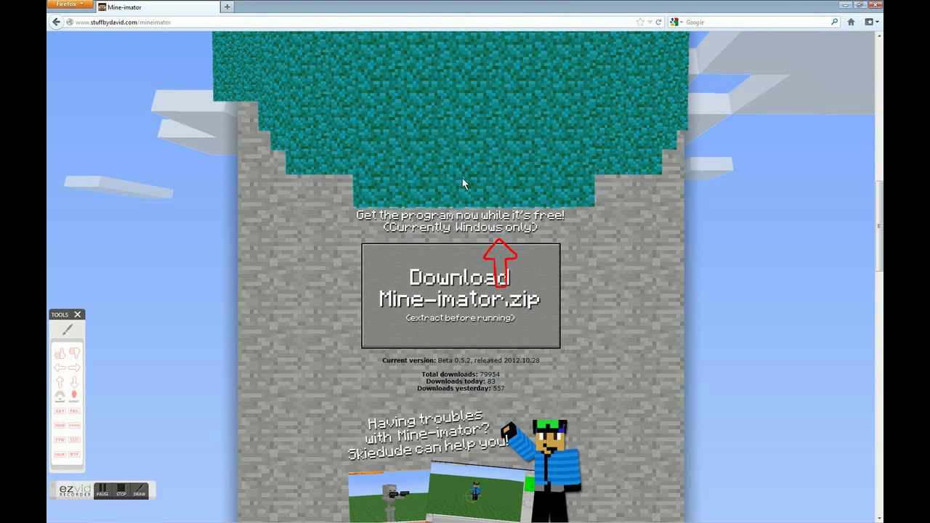
click(74, 384)
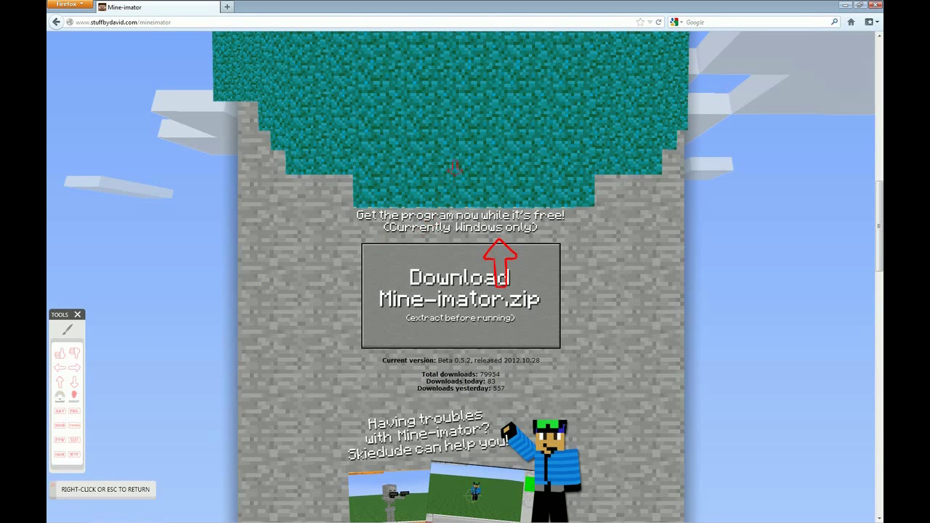
right_click(465, 184)
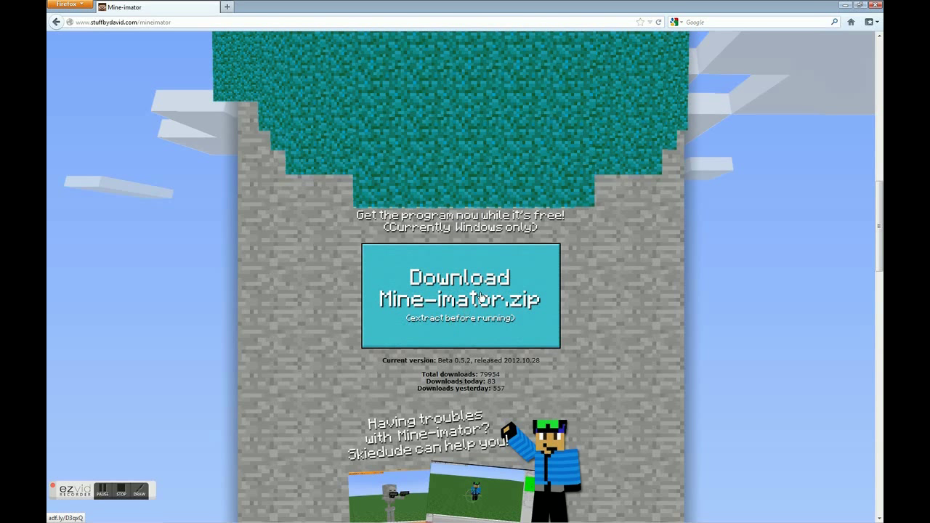
Close the browser, open the Mine-imator.zip archive from the desktop, and move the Mine-imator program icon clear of the archive.
click(879, 5)
drag(517, 102, 372, 152)
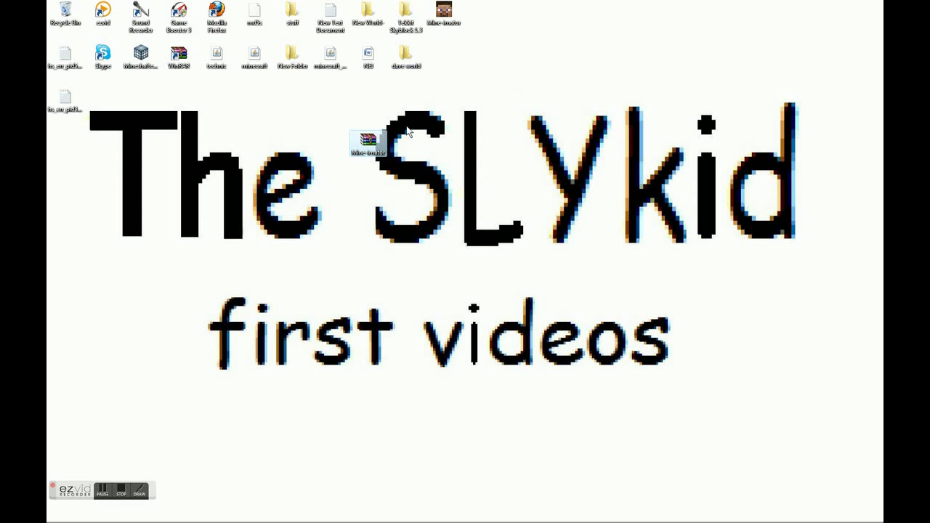
double_click(379, 150)
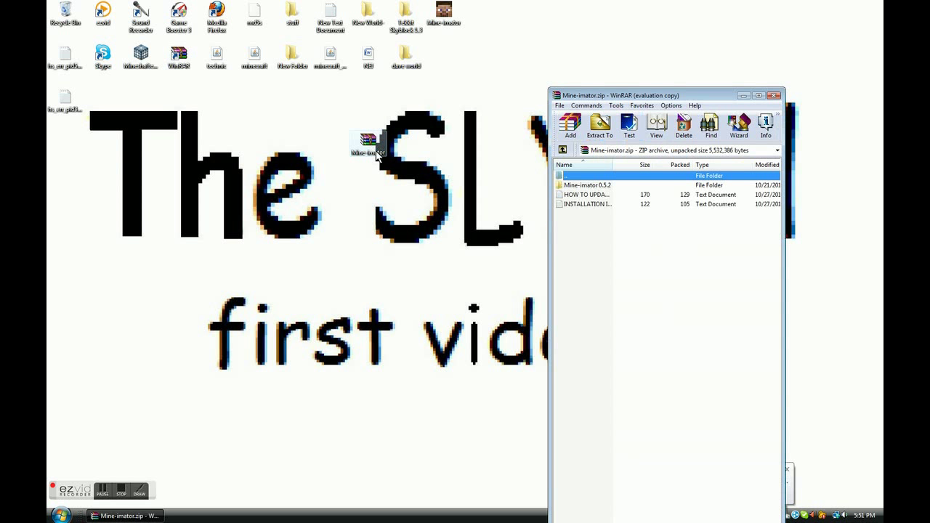
click(719, 324)
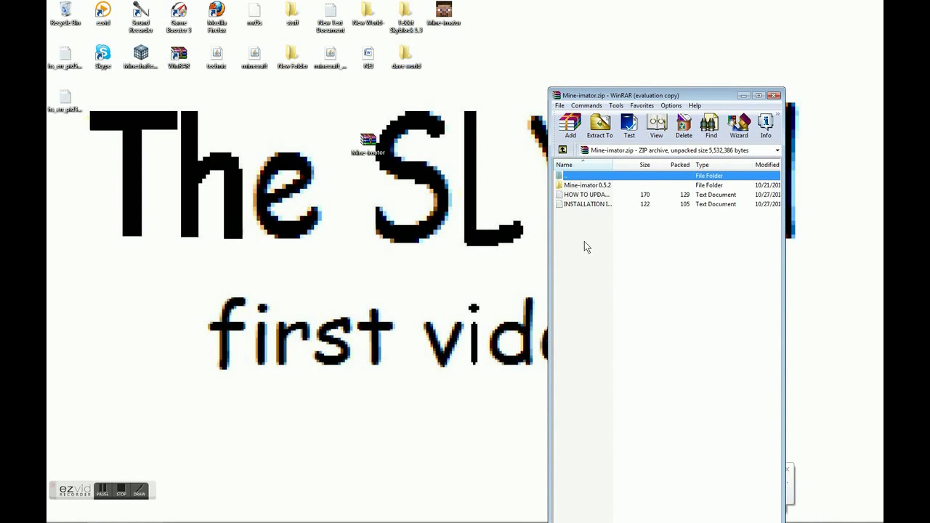
drag(438, 27, 466, 58)
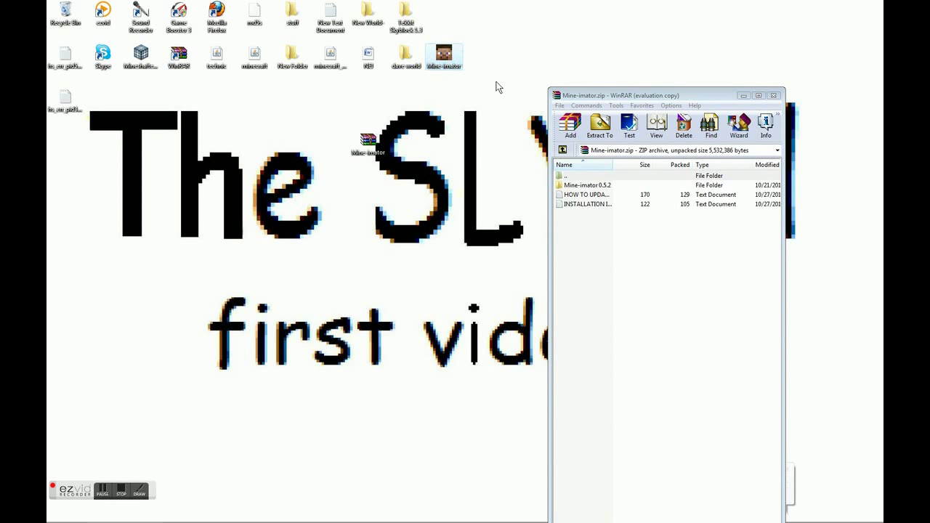
Run Mine-imator.exe from the archive's Mine-imator 0.5.2 folder, cancel replacing the desktop copy, and close the archive.
double_click(611, 186)
double_click(587, 243)
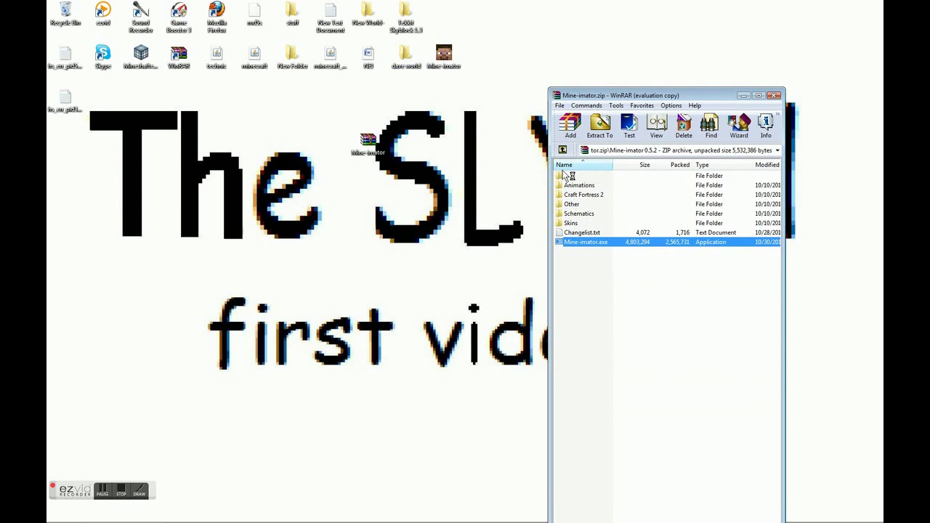
click(559, 177)
double_click(571, 243)
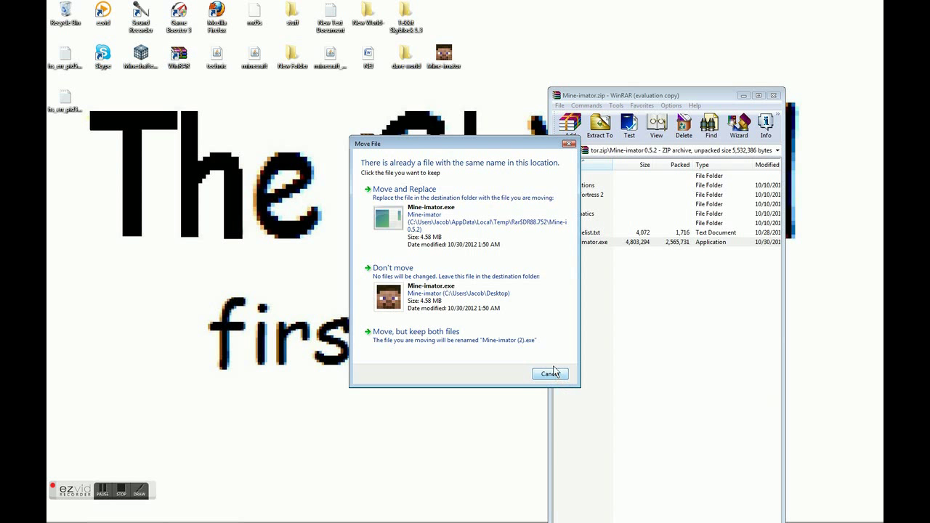
click(550, 374)
click(773, 96)
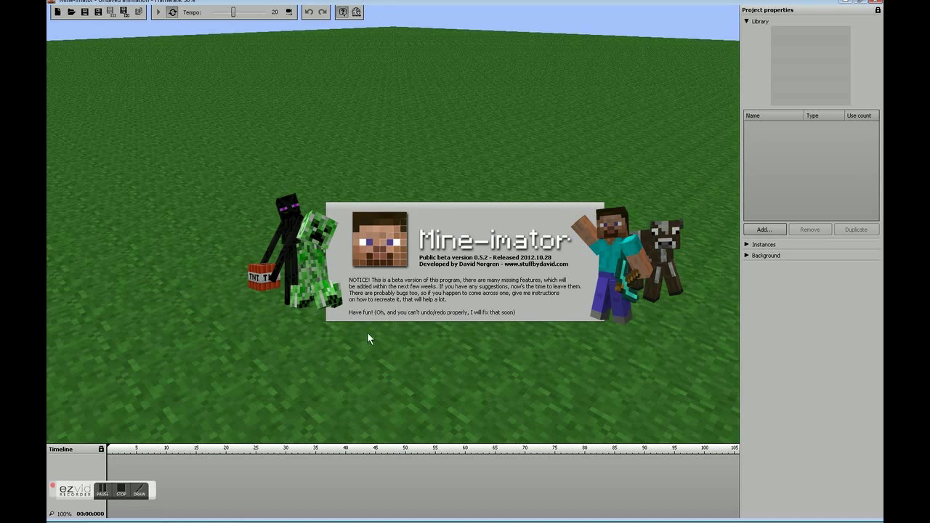
Dismiss the welcome screen and look for saved animations in the Animations, Other and Craft Fortress 2 folders without opening any.
click(58, 15)
drag(199, 97, 173, 55)
click(71, 12)
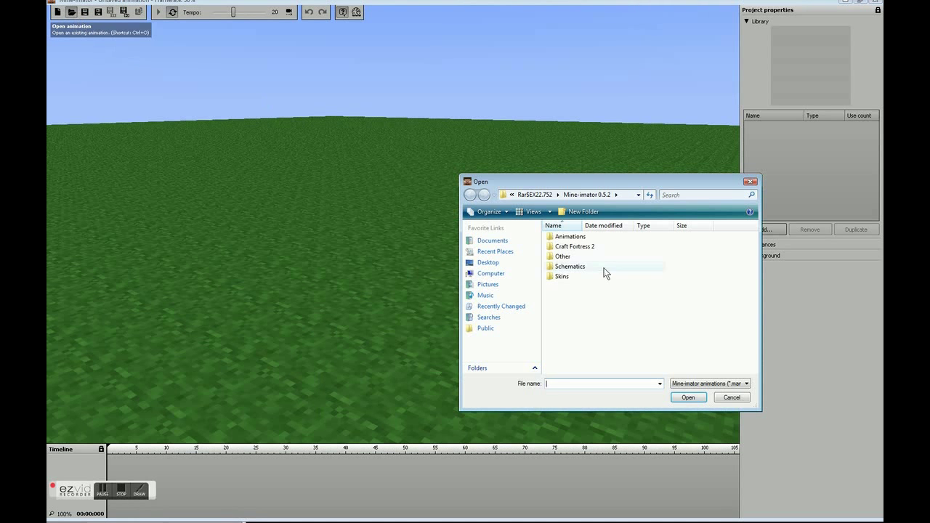
double_click(574, 237)
click(469, 195)
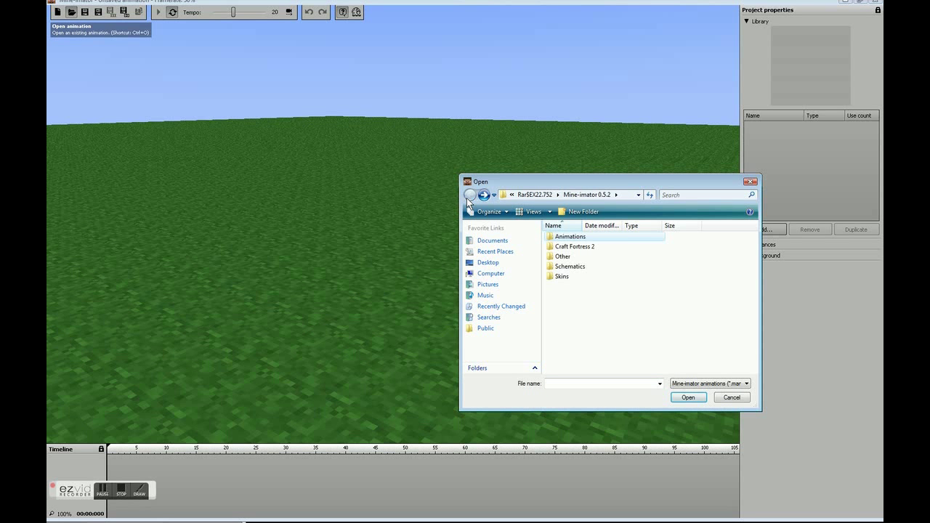
double_click(571, 257)
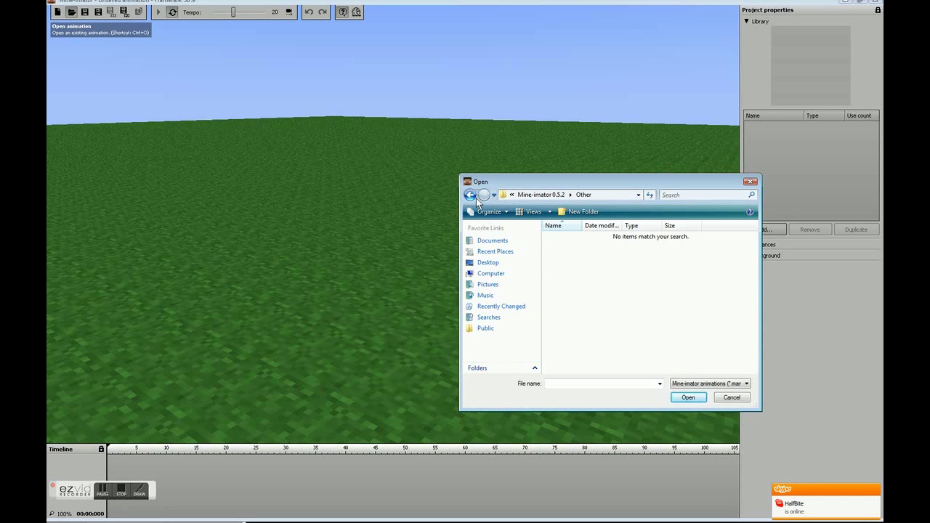
click(470, 194)
double_click(574, 246)
click(469, 195)
click(751, 183)
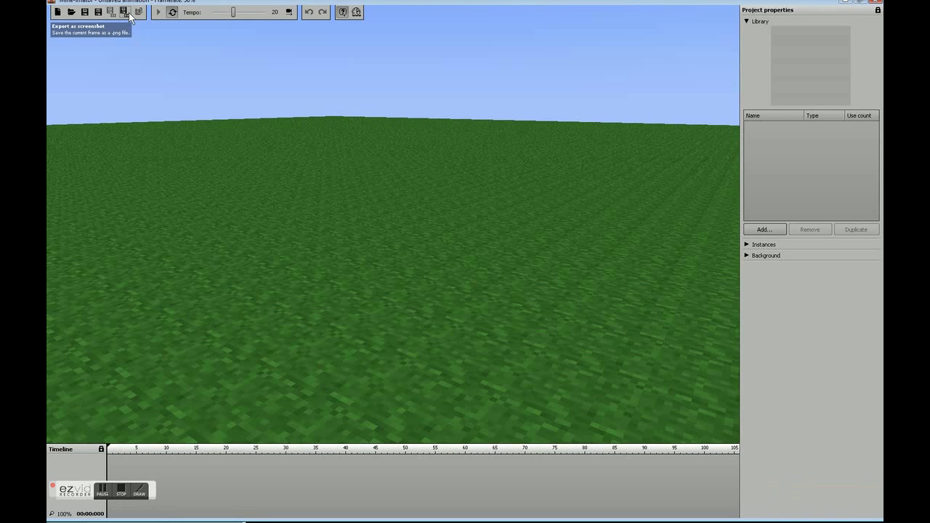
Add a new character to the animation.
drag(581, 65, 683, 84)
click(771, 229)
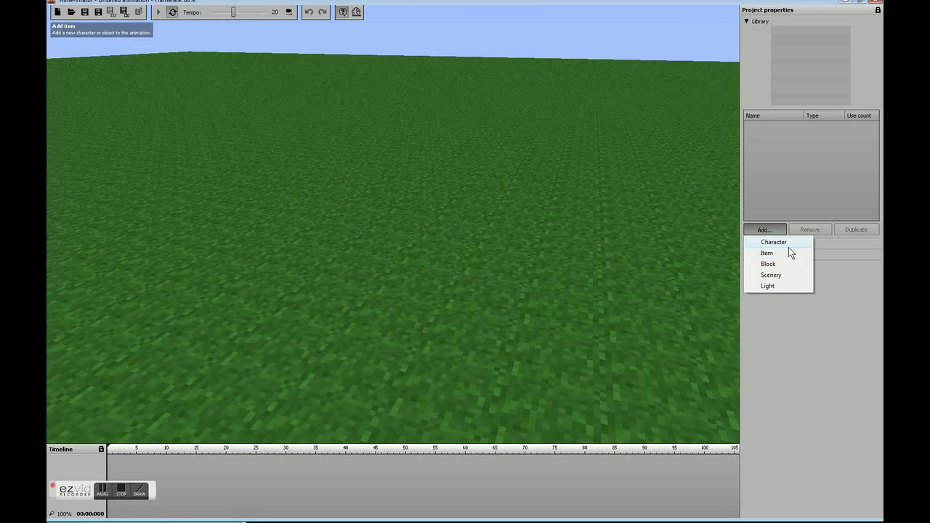
click(774, 242)
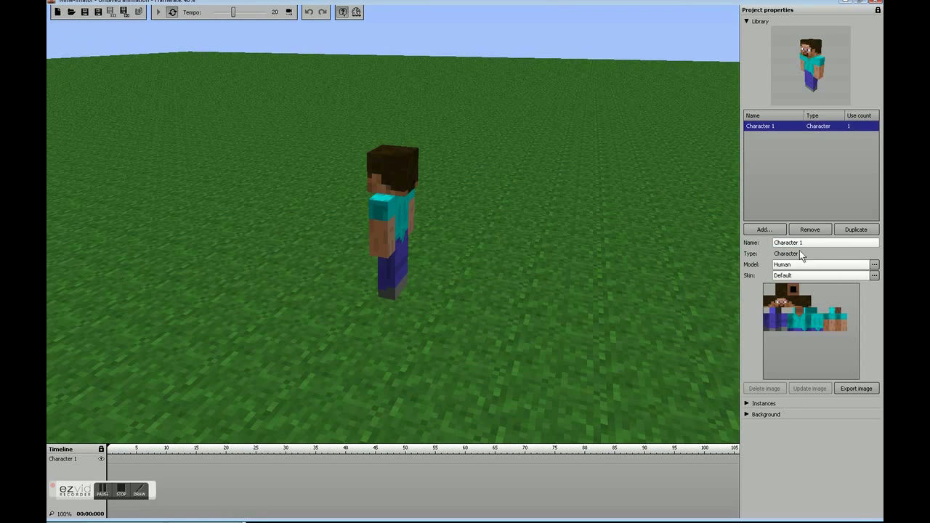
Try the Spider model on the character, and change it to the Wolf model.
click(874, 265)
click(814, 315)
click(874, 265)
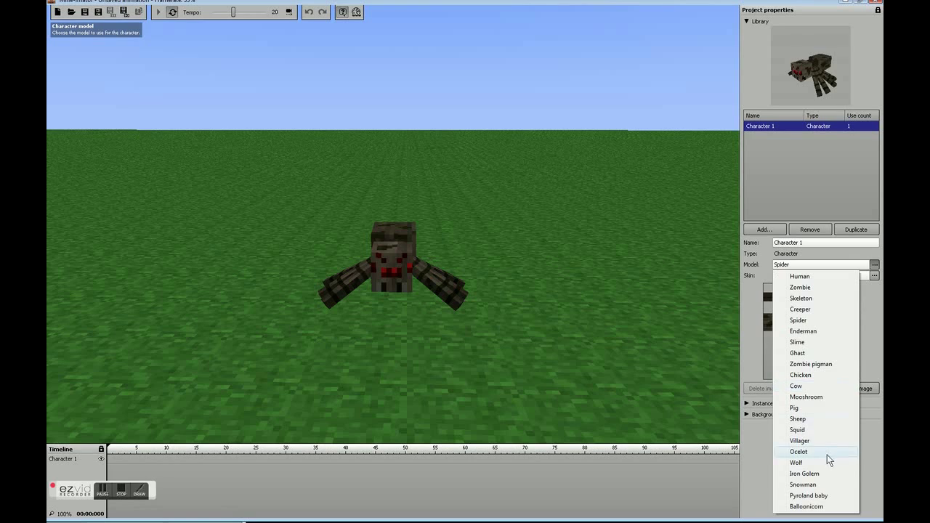
click(825, 457)
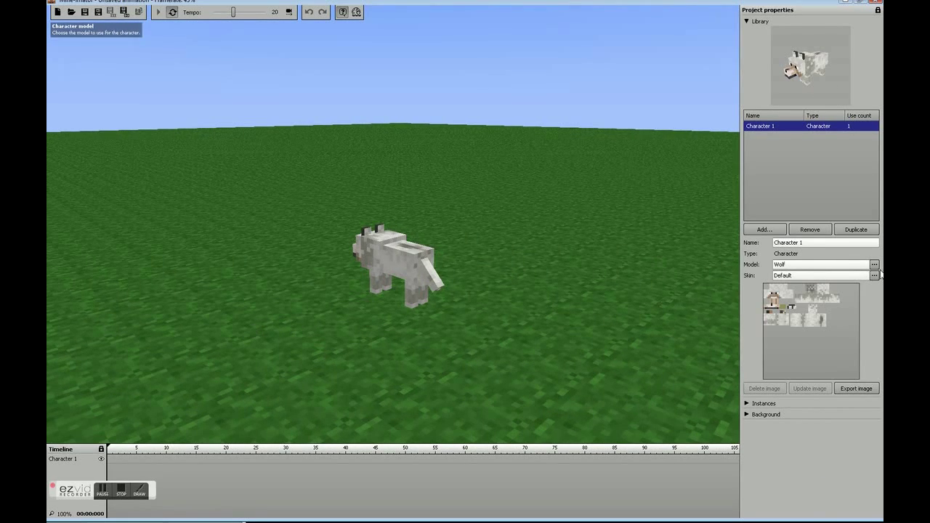
Look through the skin images in the Skins folder for the character without choosing one.
click(875, 275)
click(801, 303)
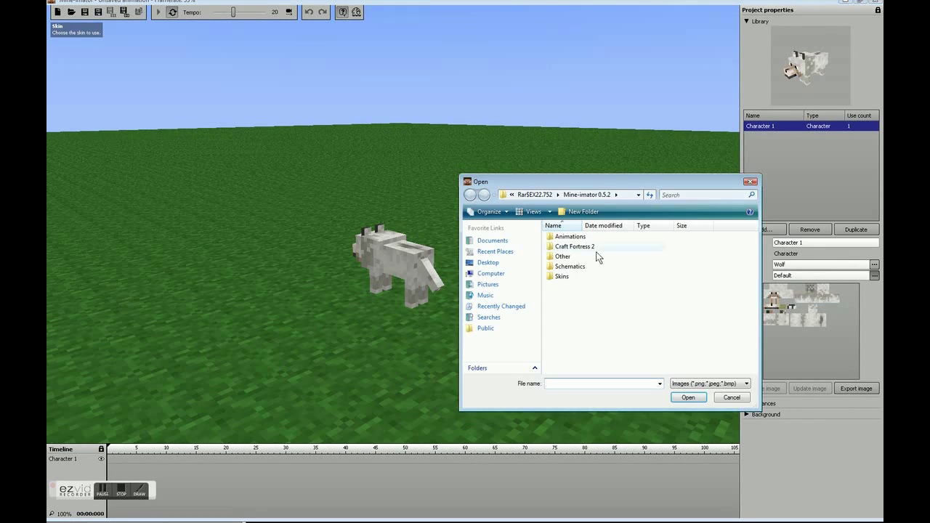
double_click(571, 277)
scroll(665, 284, down, 3)
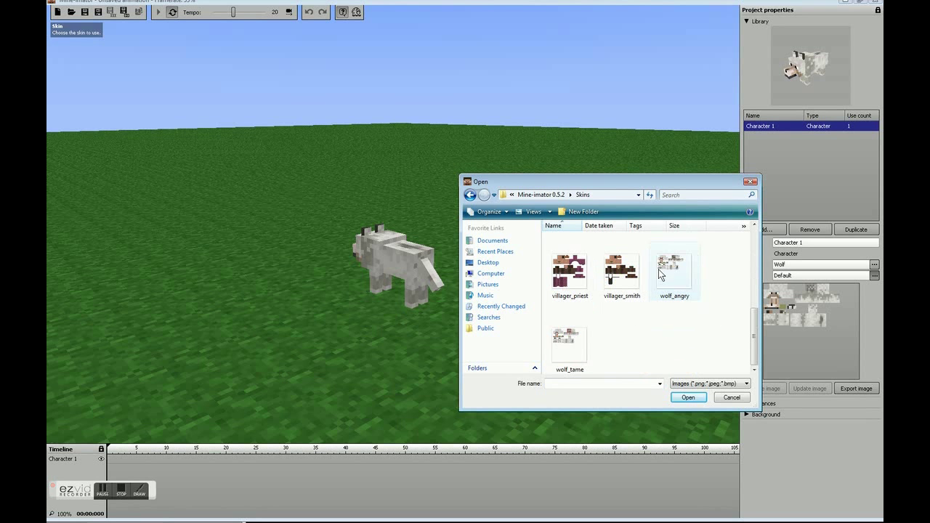
scroll(607, 346, up, 5)
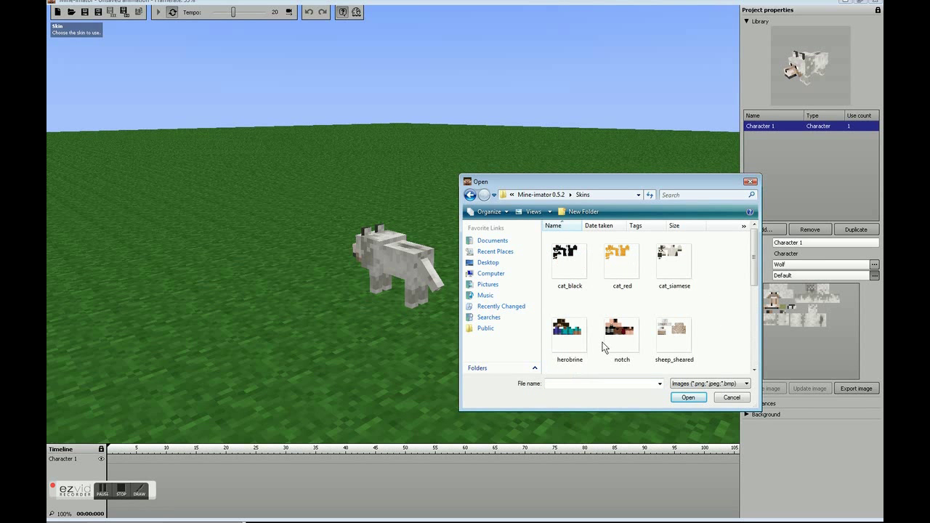
scroll(607, 345, down, 1)
scroll(612, 344, up, 1)
drag(714, 186, 723, 208)
scroll(719, 222, down, 2)
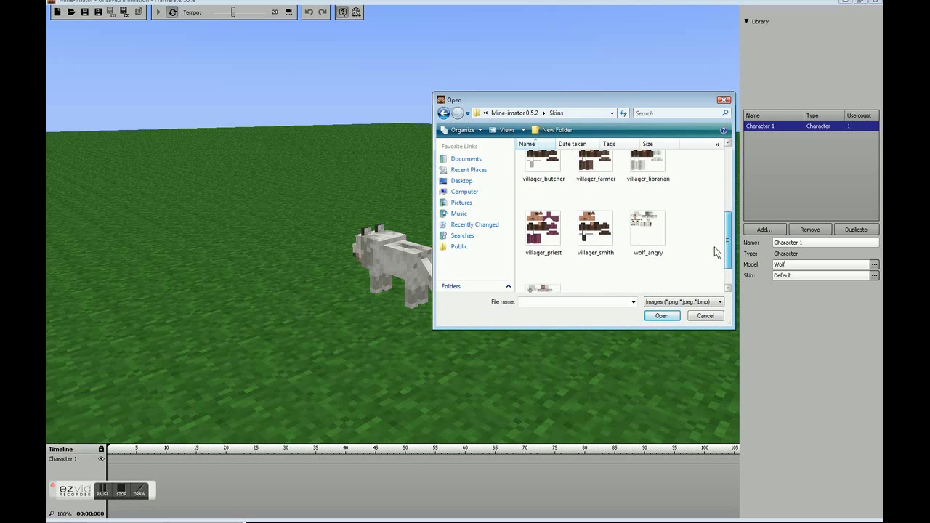
click(703, 318)
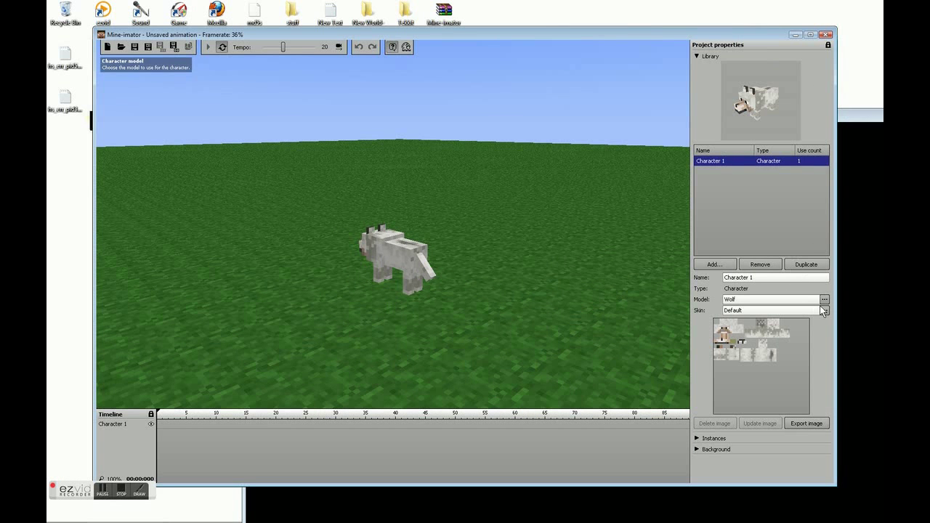
Set the character's model to Human and dismiss the missing-file error of the second program window.
click(807, 303)
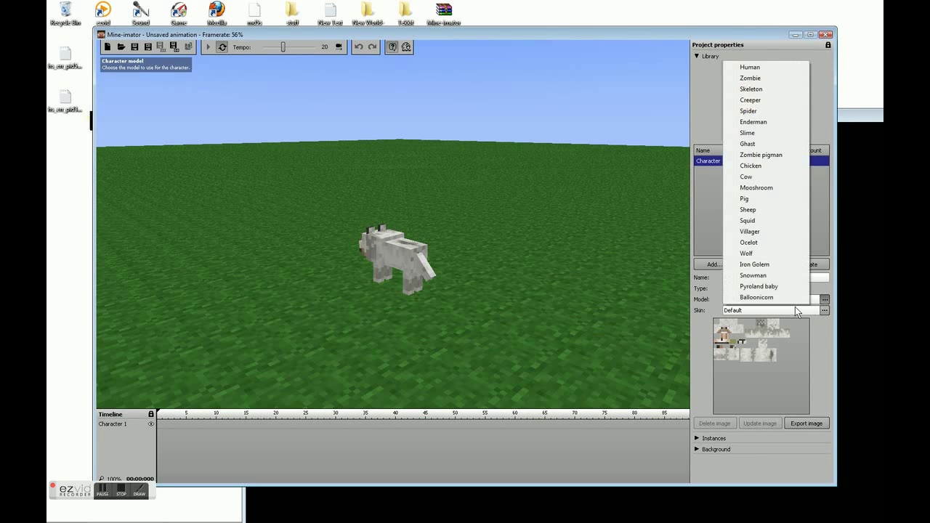
click(756, 68)
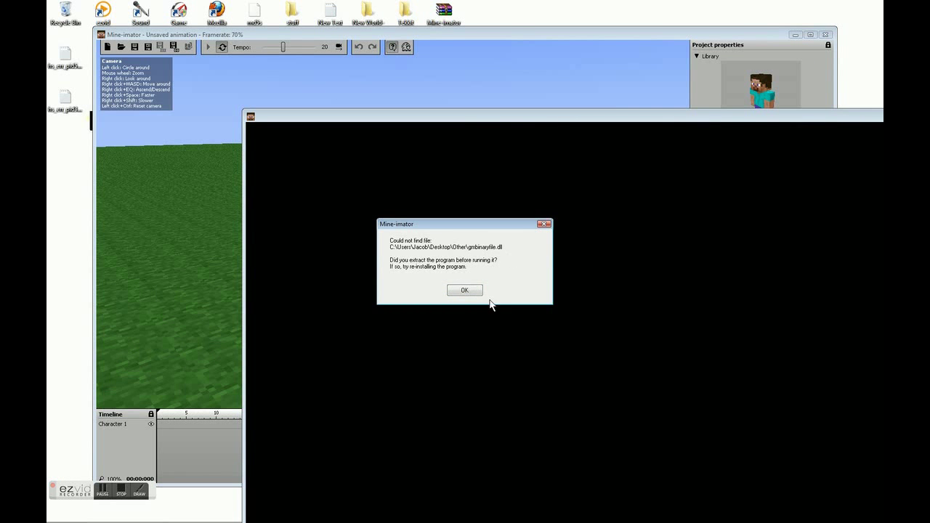
click(472, 294)
Reposition the Mine-imator window and switch to a new Firefox window.
drag(709, 34, 756, 2)
click(61, 515)
click(101, 279)
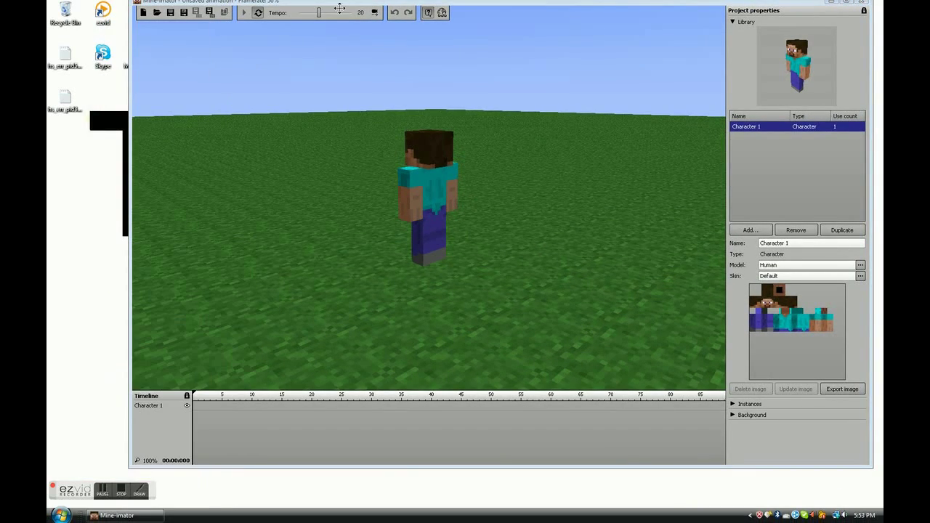
drag(527, 7, 451, 16)
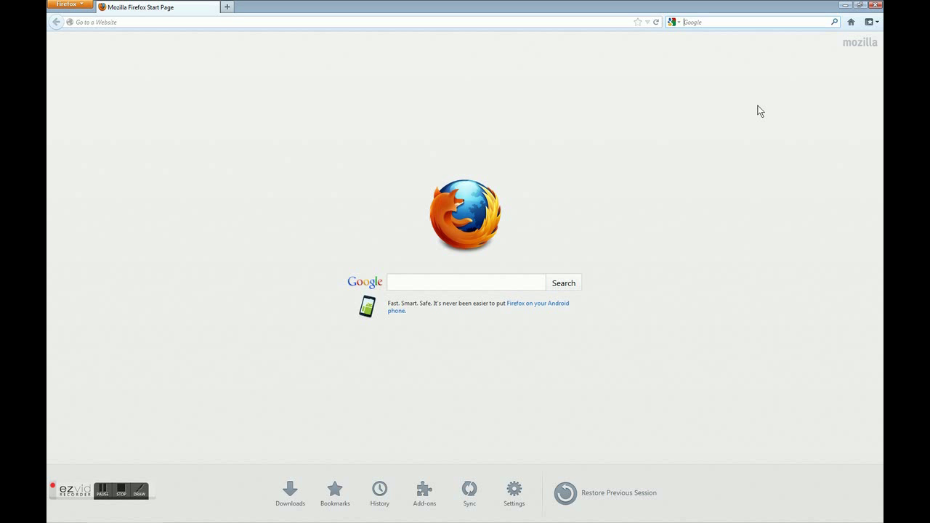
Search the web for "skindex" and open the skin editor on The Skindex site.
text(skin)
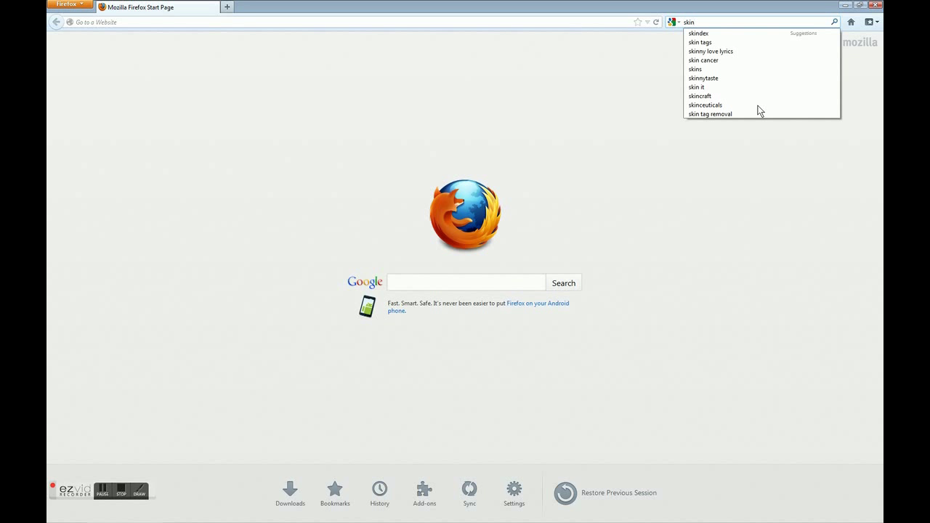
click(692, 33)
click(192, 136)
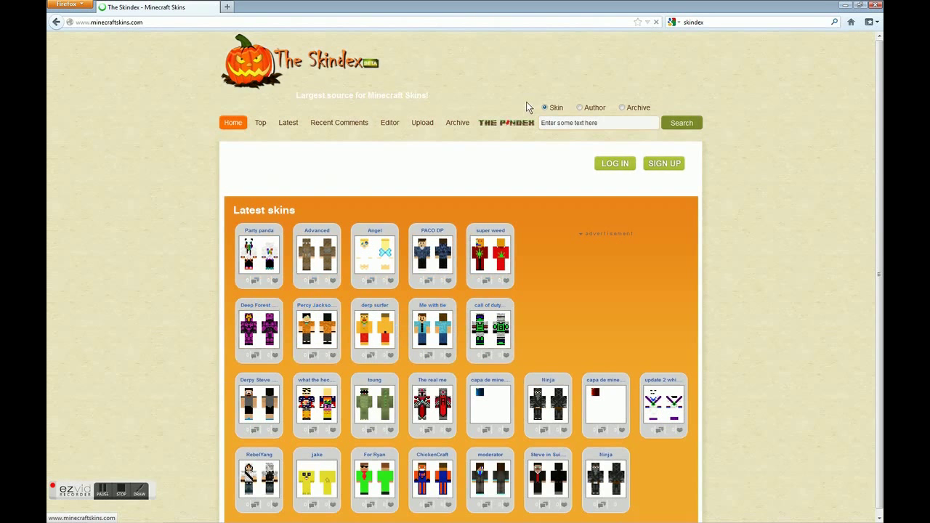
click(399, 130)
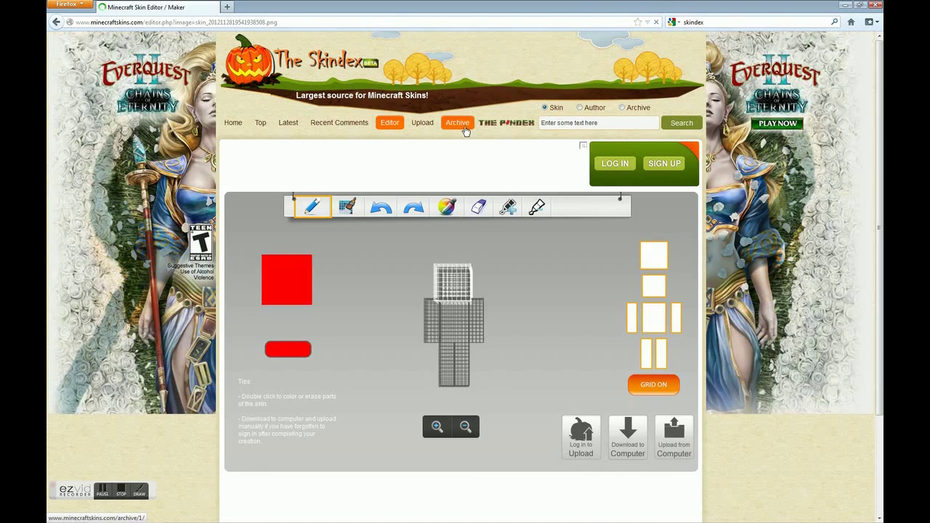
Open The Skindex archive of old skins and look through the listed skins.
click(457, 122)
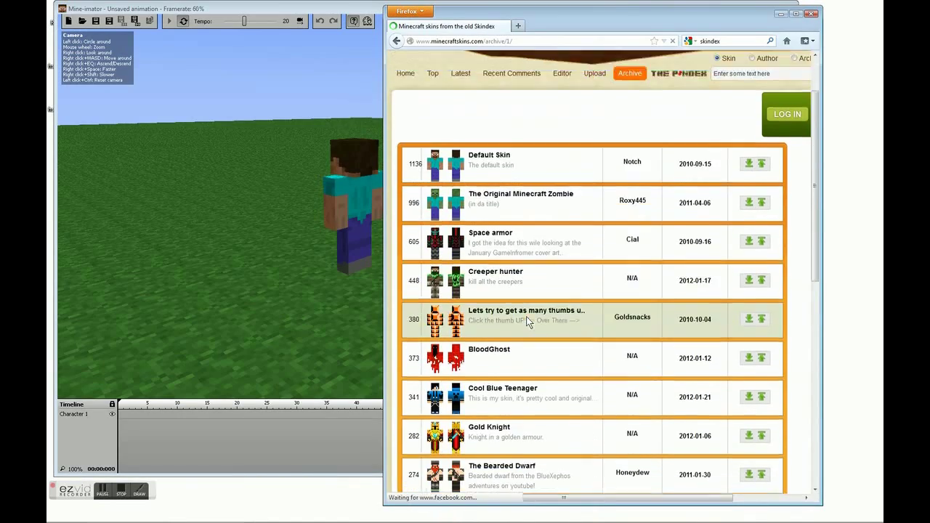
scroll(478, 330, down, 5)
scroll(479, 330, down, 3)
scroll(525, 378, up, 10)
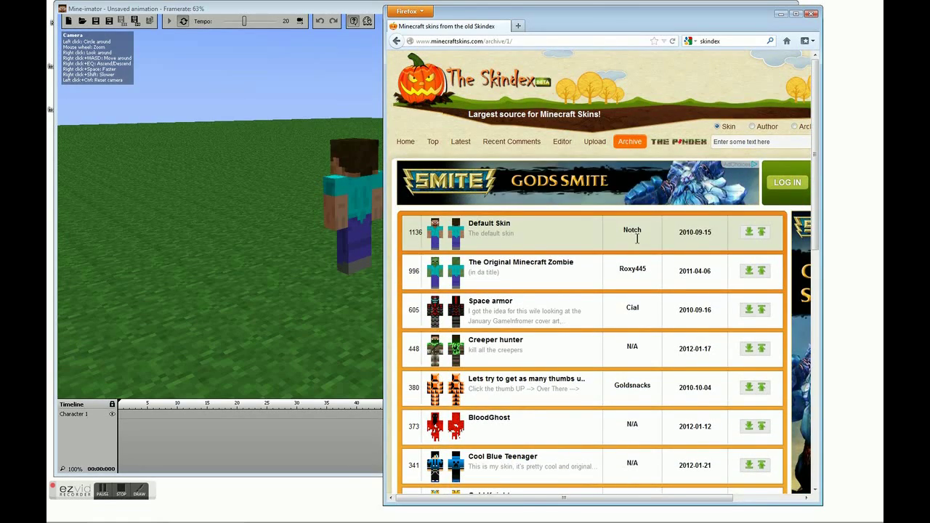
scroll(654, 247, down, 1)
scroll(670, 239, down, 3)
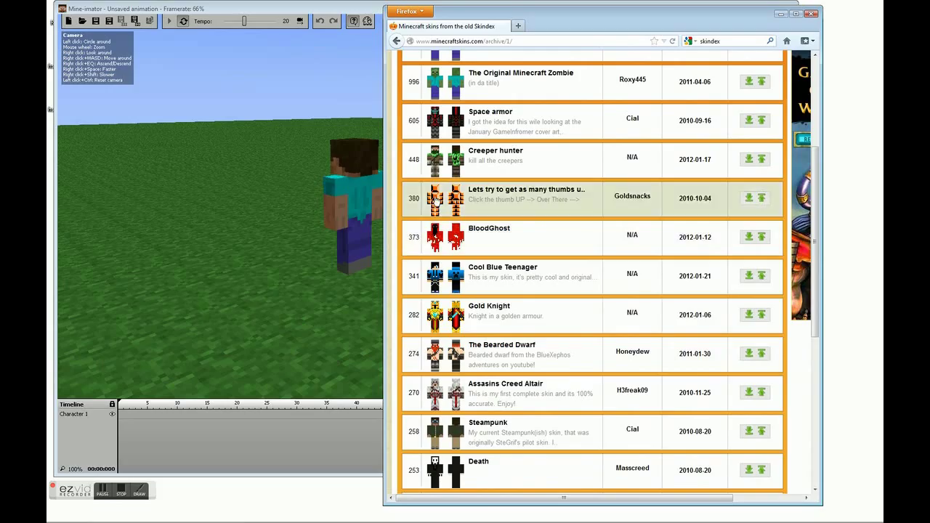
Search the computer for "slyfox", view the slyfox man skin image and close the image viewer.
mouse_move(127, 518)
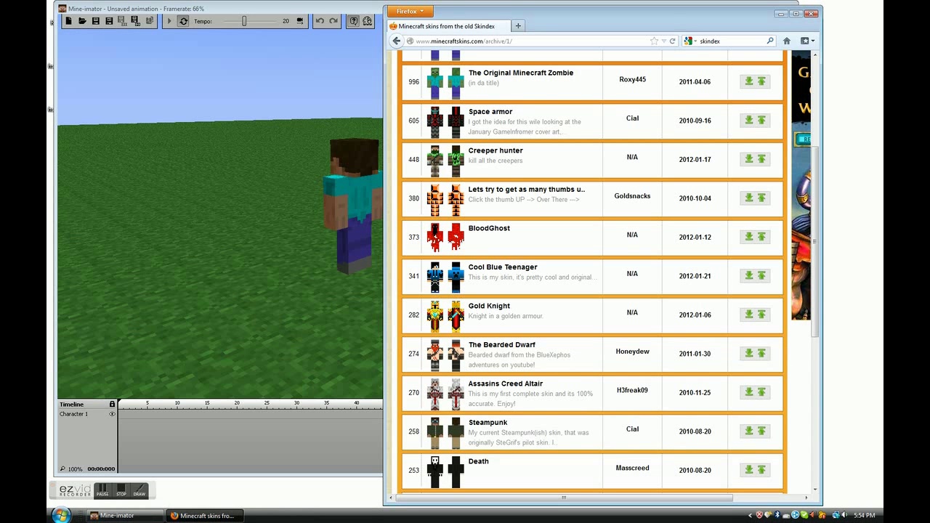
click(61, 514)
click(61, 515)
click(61, 515)
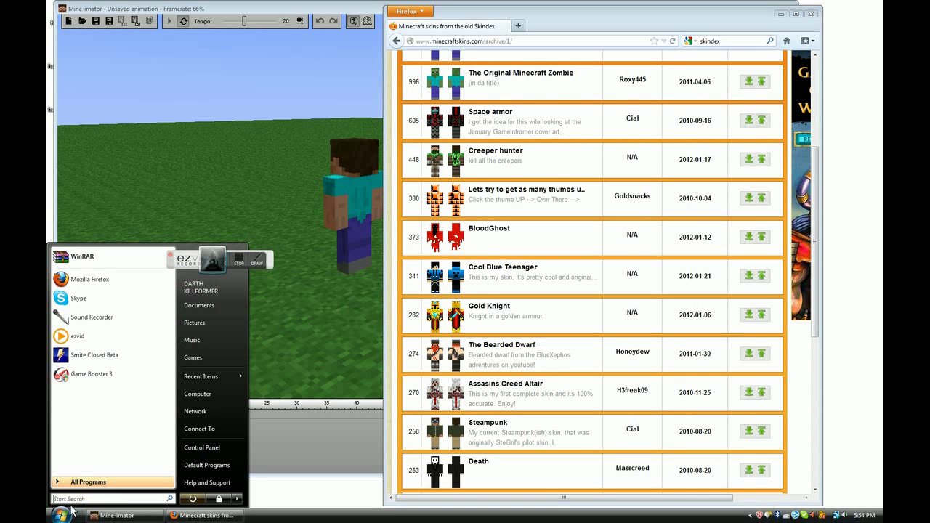
text(slyfo)
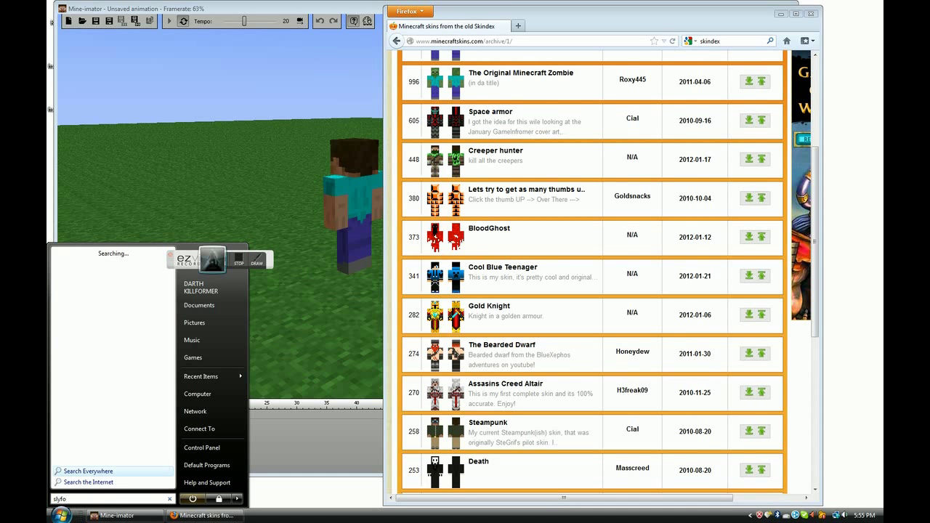
text(x)
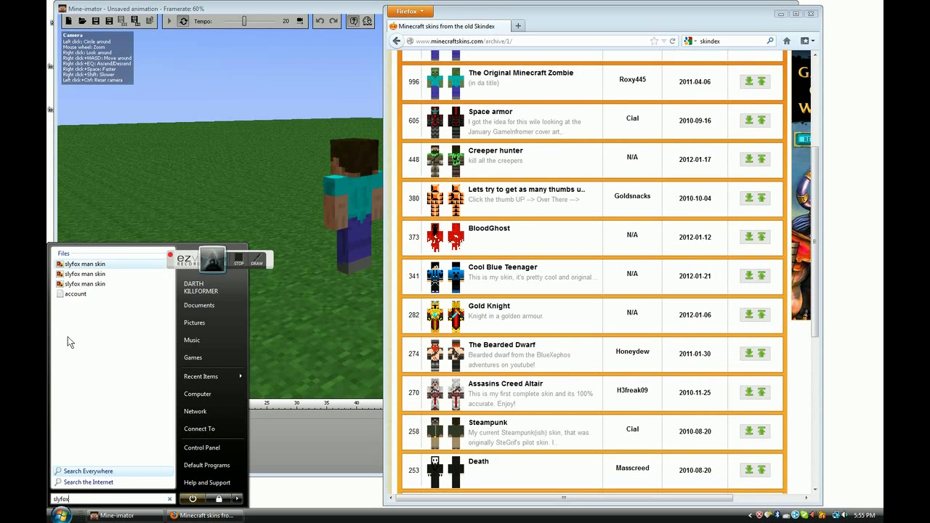
click(98, 287)
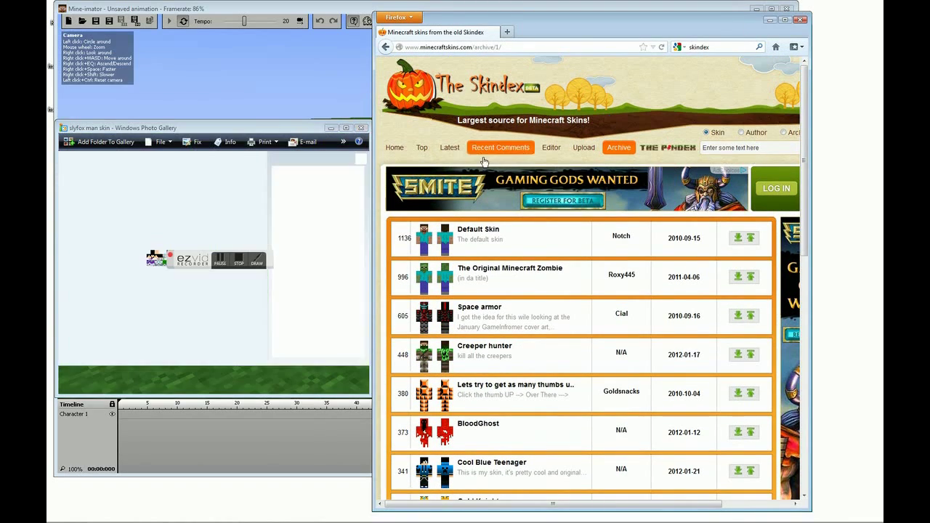
click(360, 128)
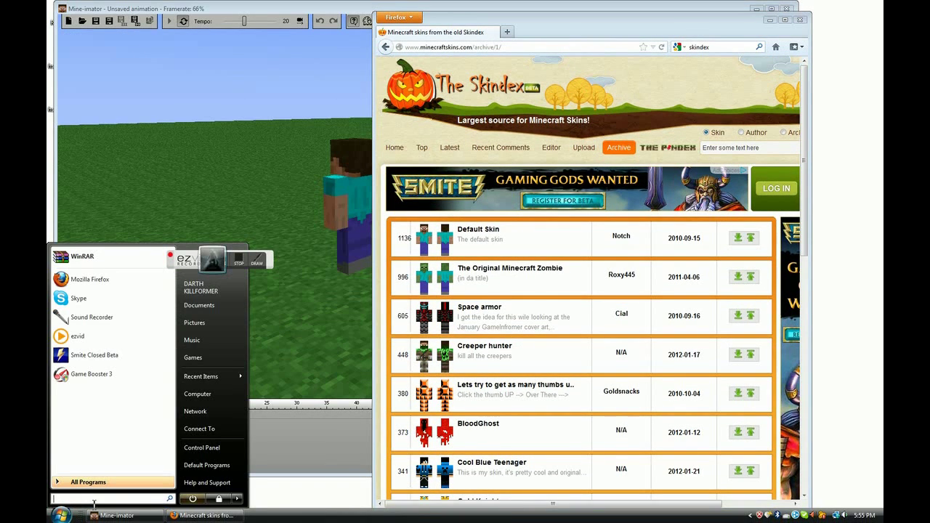
click(278, 490)
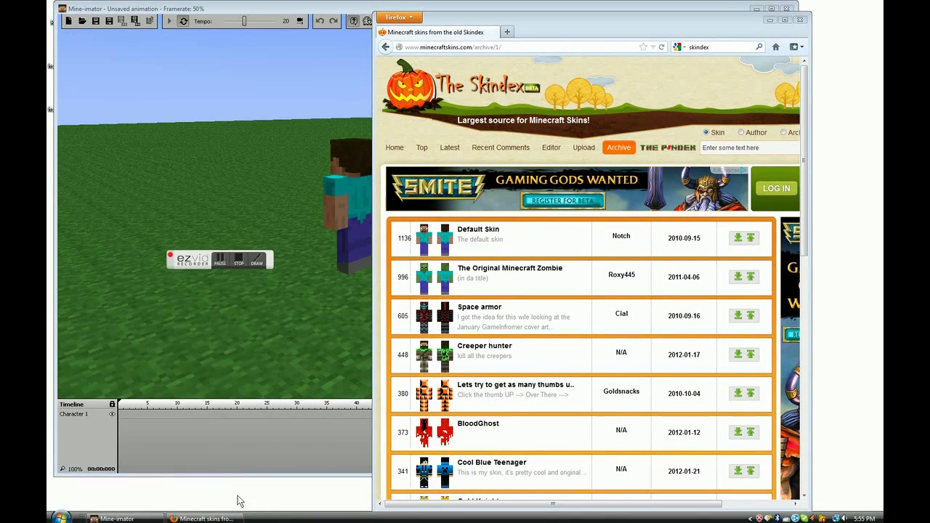
click(222, 268)
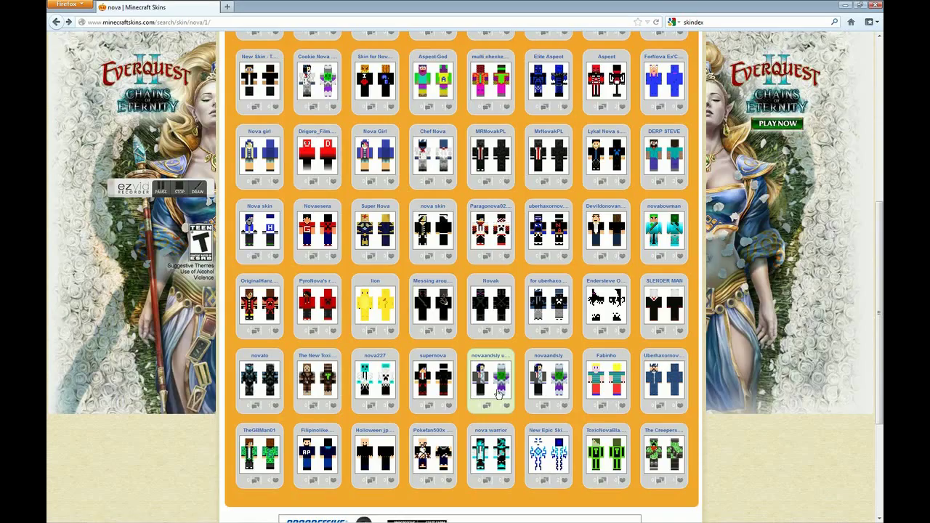
Open the novaandsly update skin from the nova search results and reopen it through its uploader's skin page.
click(461, 326)
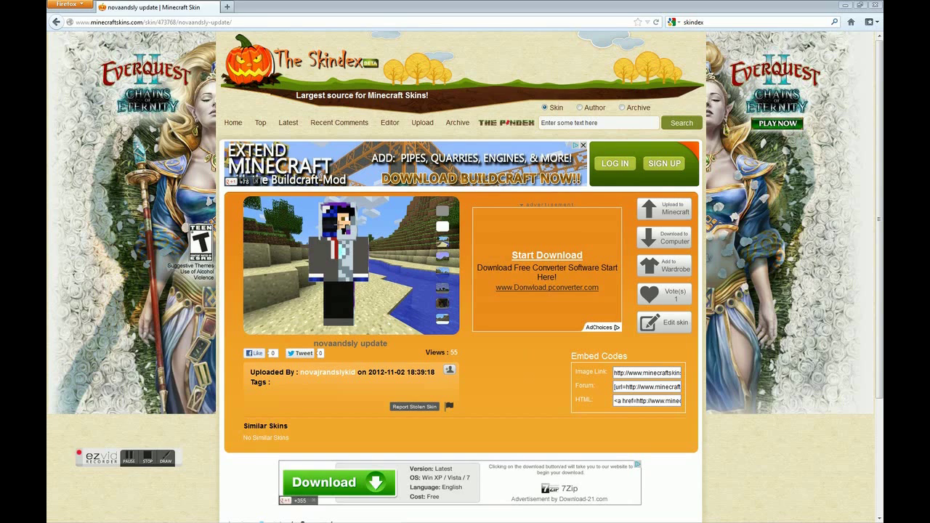
click(338, 373)
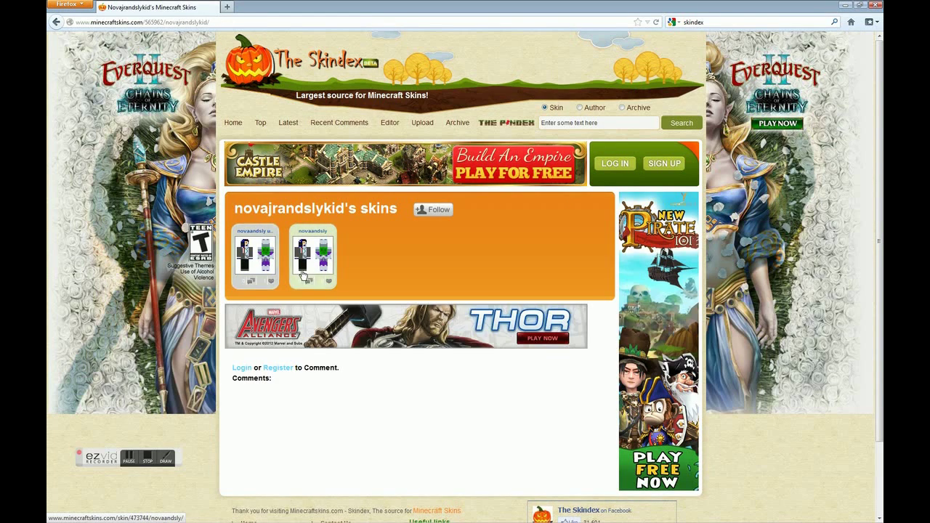
click(265, 273)
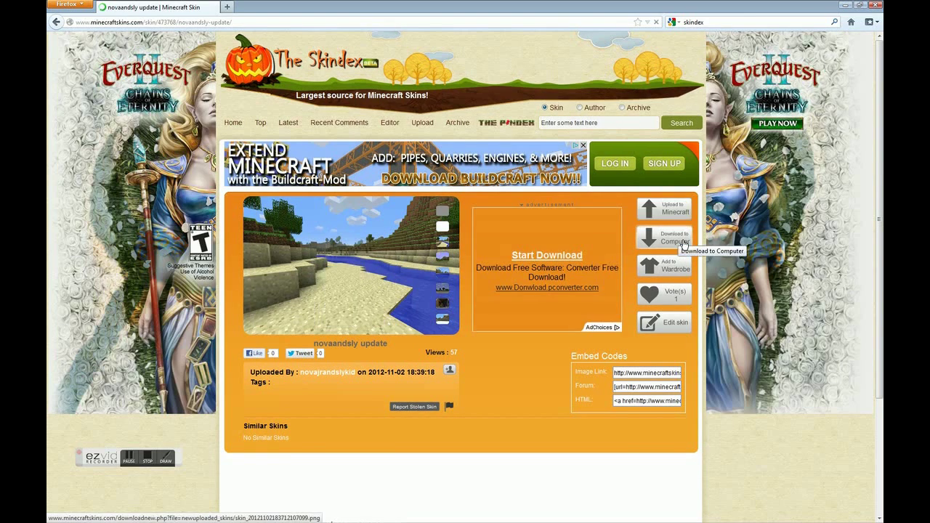
Download the displayed skin to the computer, saving the PNG image instead of opening it.
click(678, 246)
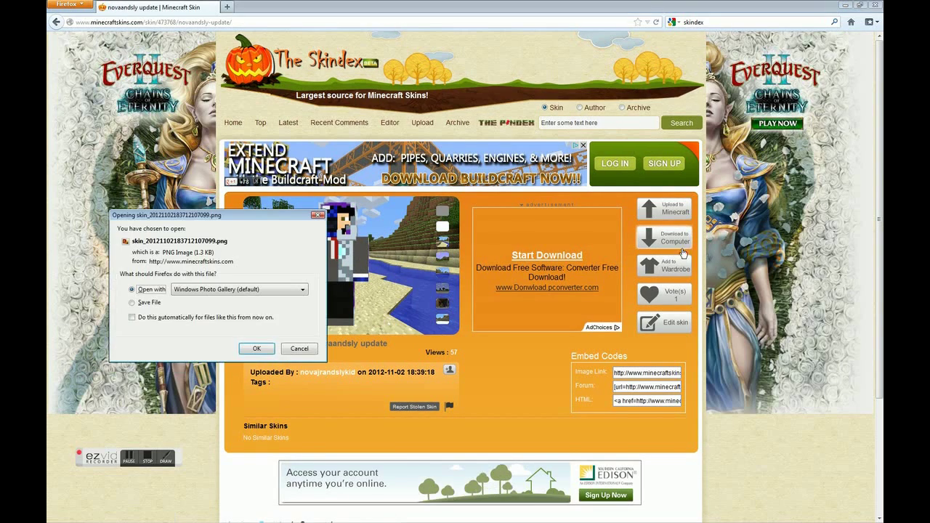
click(133, 303)
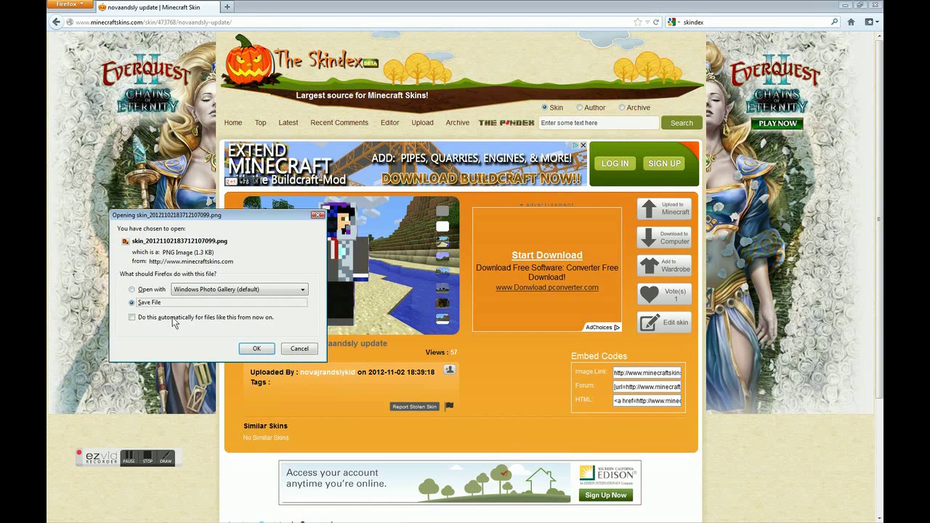
key(Return)
Clear the browser off the desktop, close the Notepad document and the stuff folder, and switch back to Mine-imator.
click(860, 4)
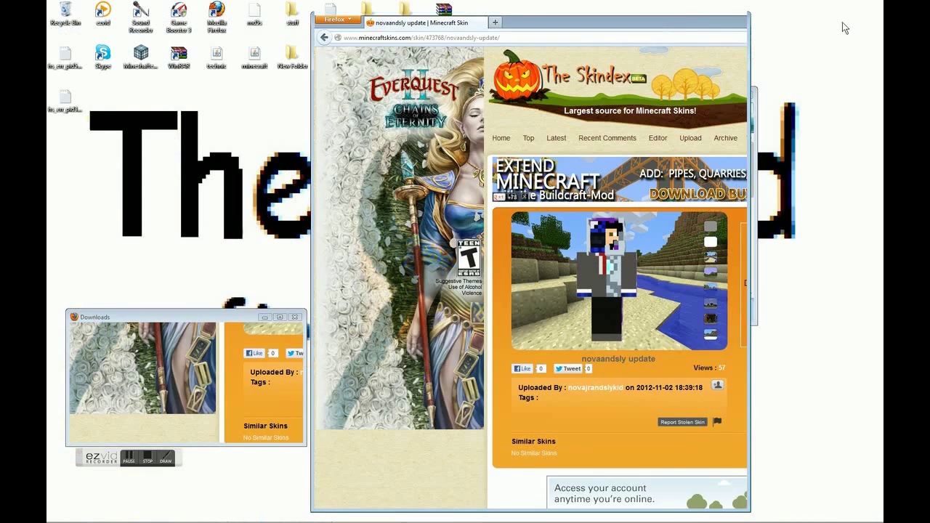
double_click(145, 338)
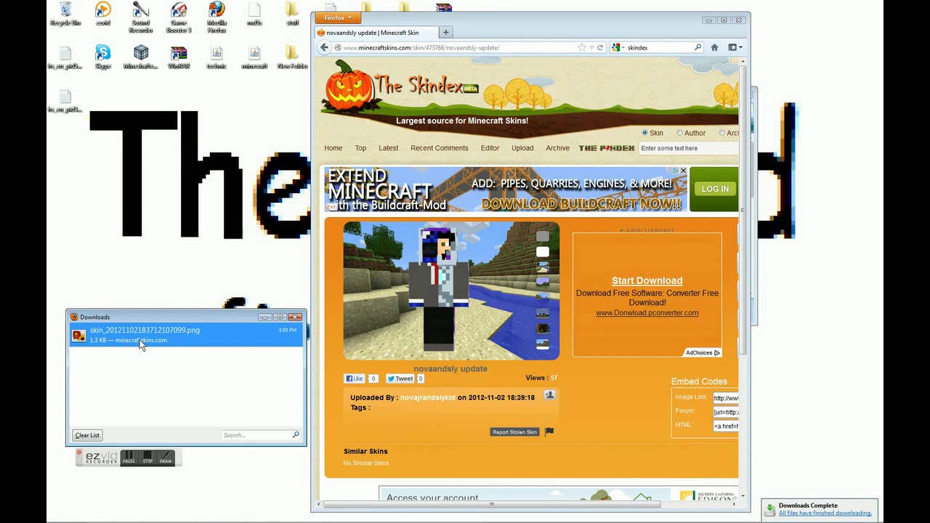
drag(295, 129, 542, 80)
click(609, 80)
click(440, 515)
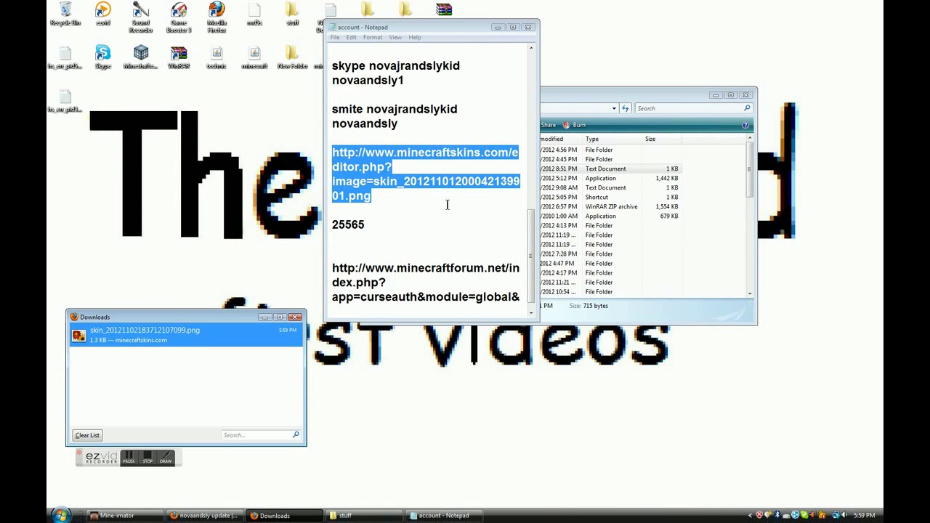
click(529, 28)
click(746, 95)
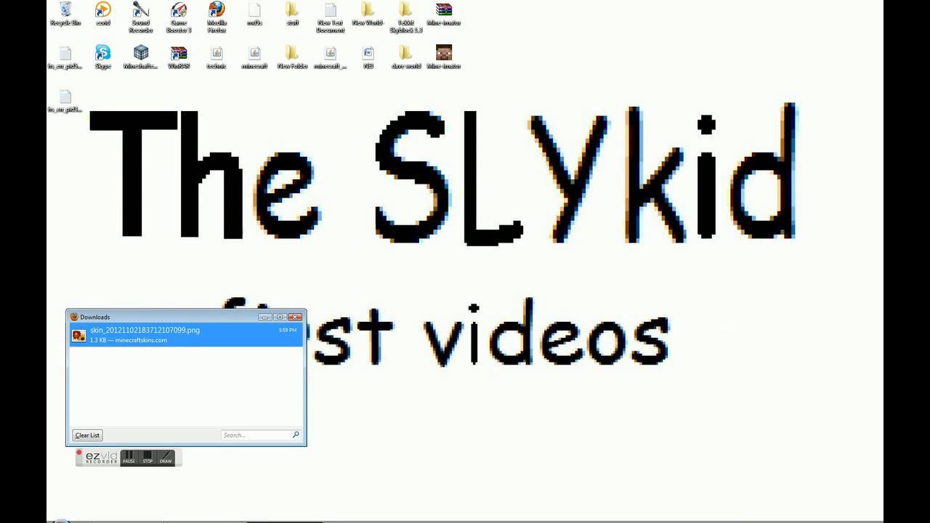
click(285, 517)
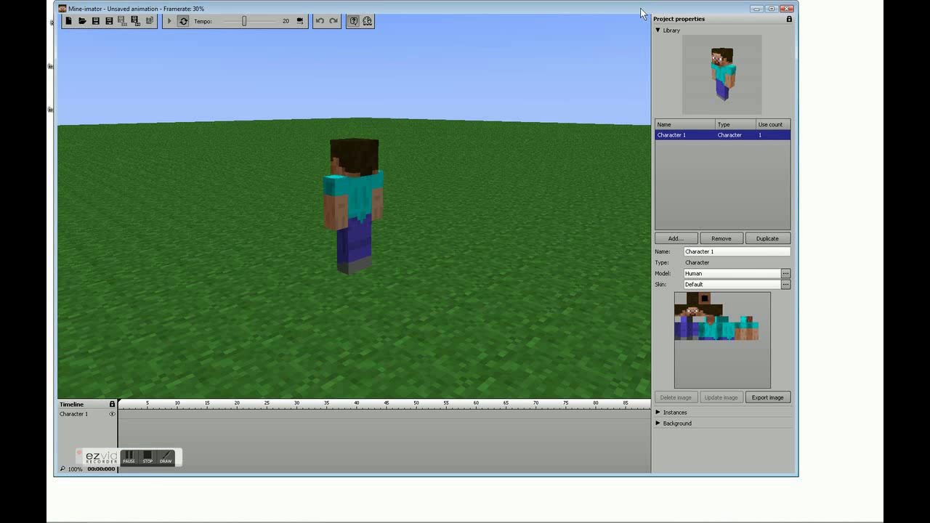
Browse for the character's skin in the Skins folder and copy the downloaded skin there from the Downloads window.
drag(651, 8, 746, 4)
click(866, 280)
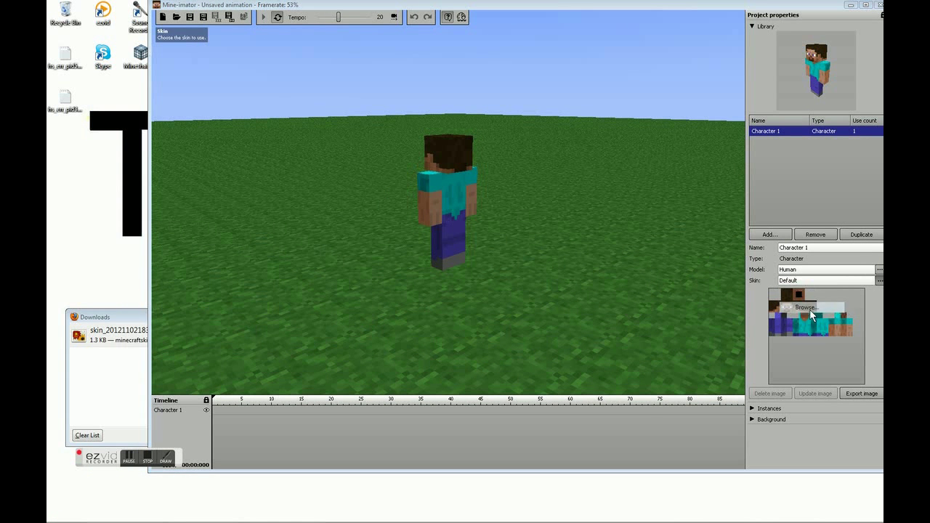
click(806, 307)
drag(102, 336, 542, 197)
double_click(542, 198)
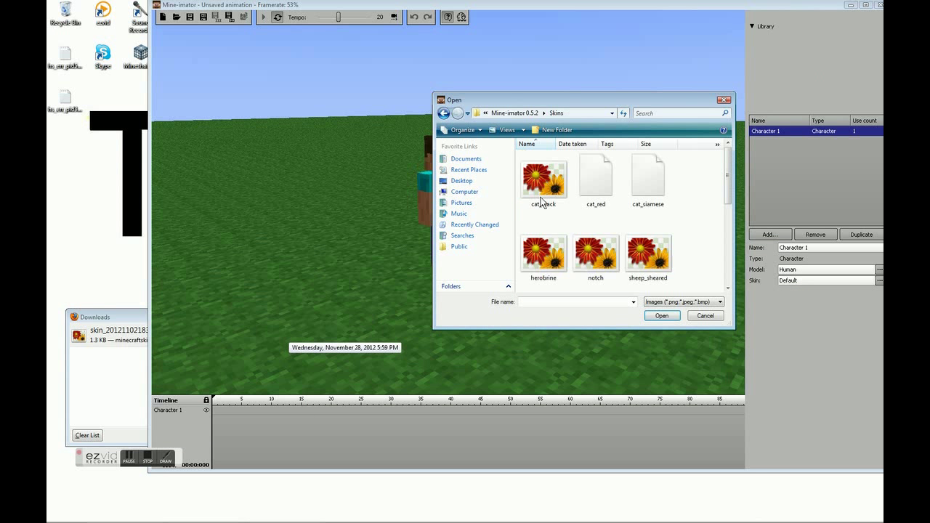
click(99, 339)
drag(98, 339, 702, 226)
Rename the downloaded skin file in the Skins folder as novajrandslykid.
right_click(529, 258)
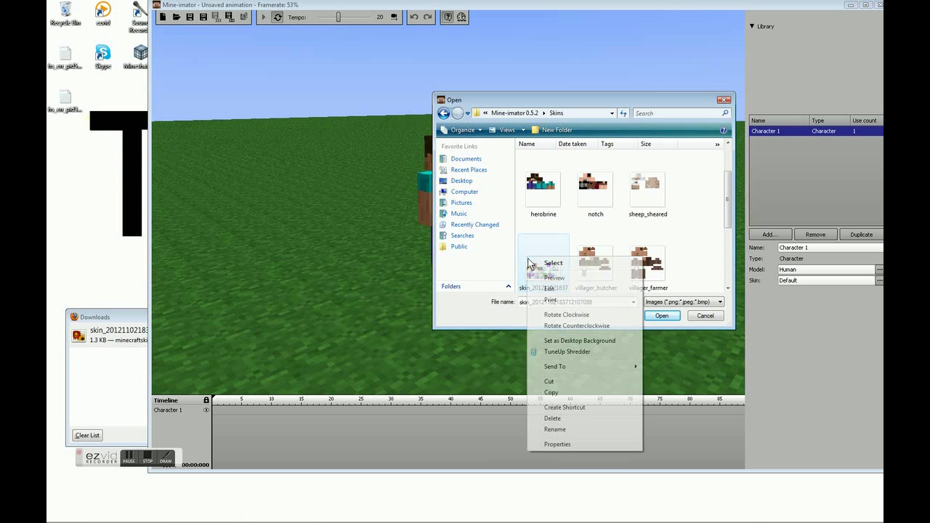
click(555, 428)
text(nova)
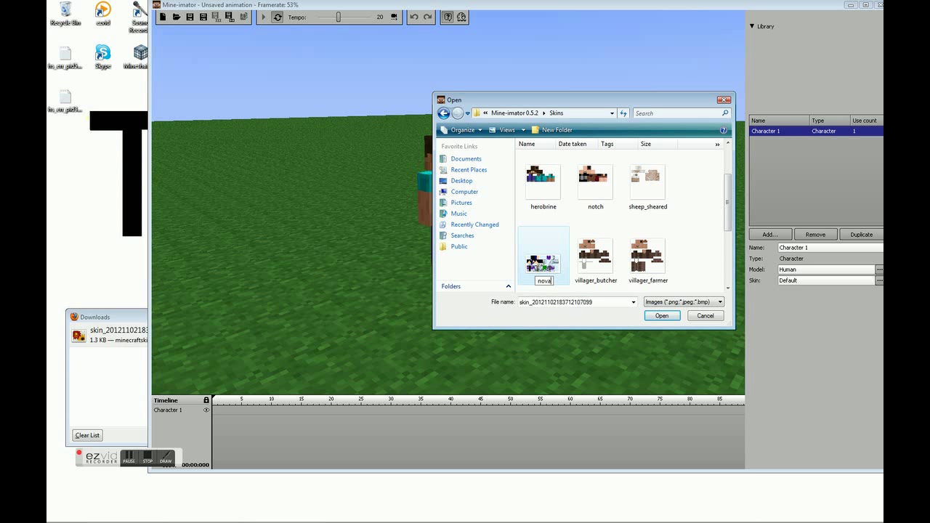
text(jrandslykid)
click(669, 320)
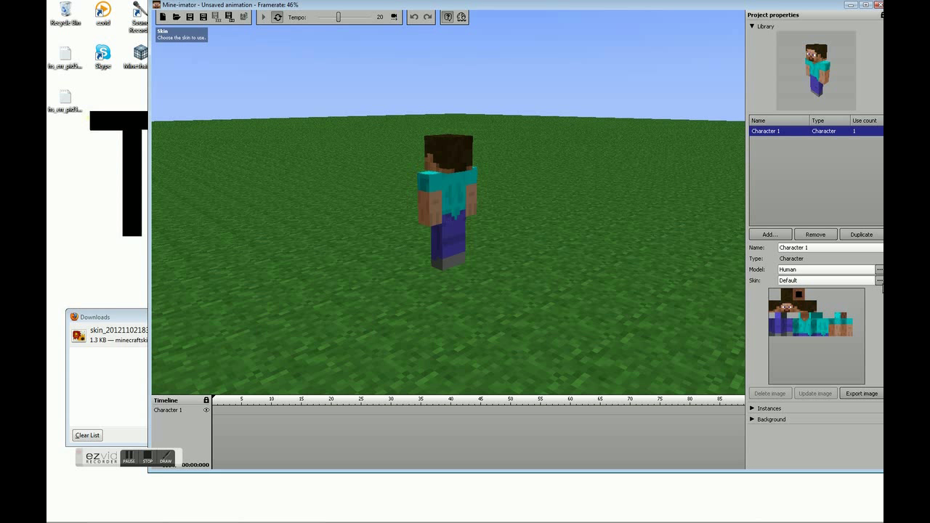
Apply novajrandslykid.png from the Skins folder as the skin of Character 1 and inspect the character from its front.
click(879, 280)
click(805, 308)
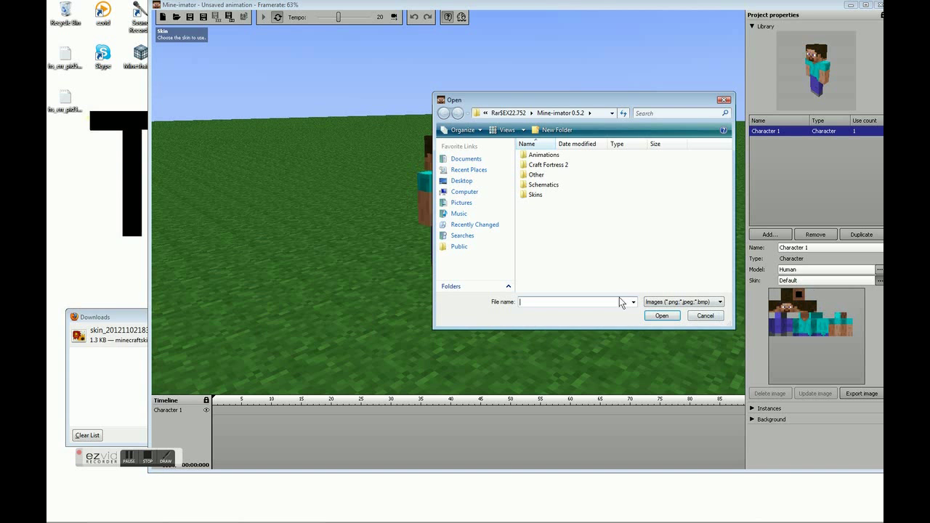
double_click(539, 196)
click(552, 256)
click(552, 260)
click(662, 316)
drag(532, 248, 482, 221)
right_drag(481, 222, 712, 252)
Try the Skeleton and Creeper models on Character 1 with the custom skin.
click(865, 269)
click(818, 303)
right_drag(498, 255, 480, 246)
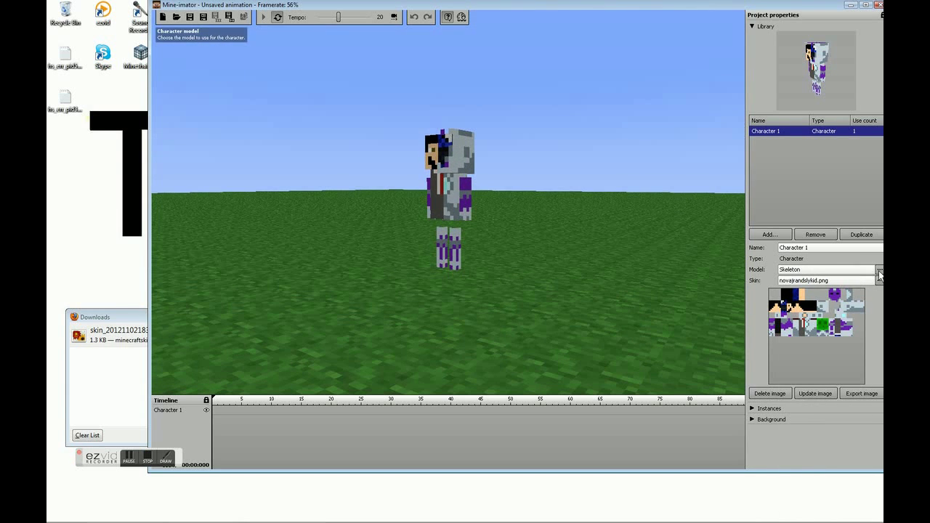
click(869, 269)
drag(540, 256, 602, 259)
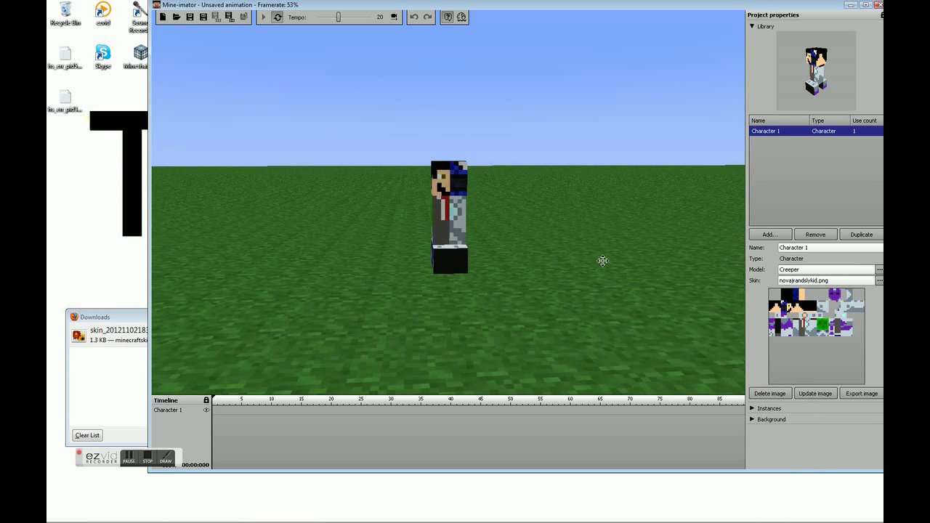
click(877, 270)
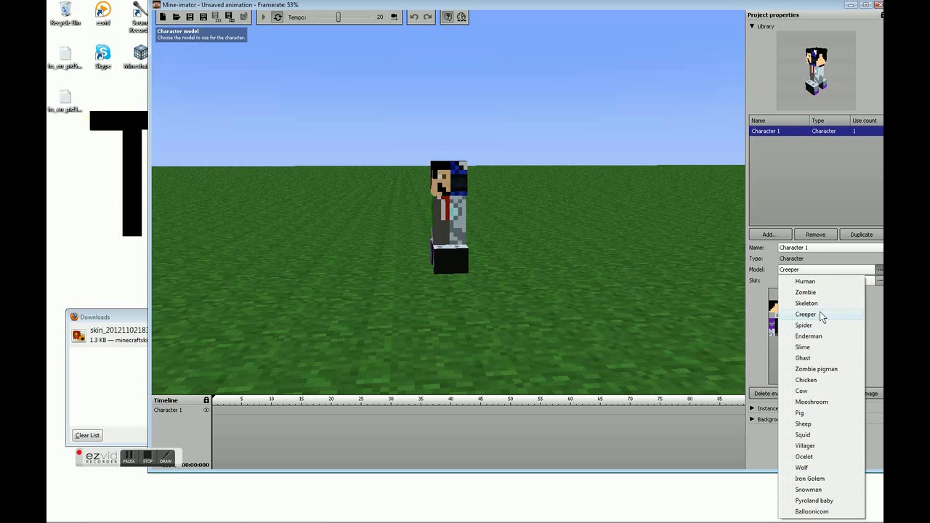
click(822, 315)
Try the Zombie and Spider models on Character 1 with the custom skin.
click(879, 271)
click(824, 294)
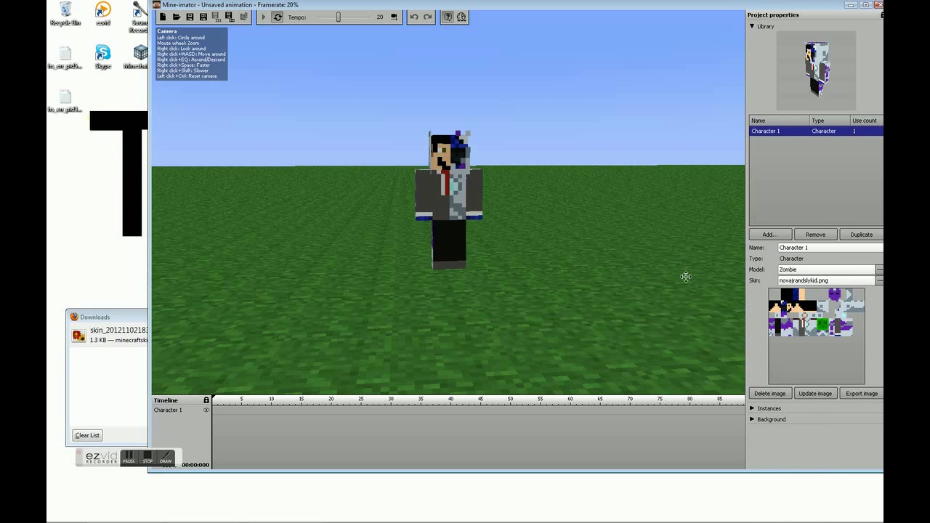
click(880, 271)
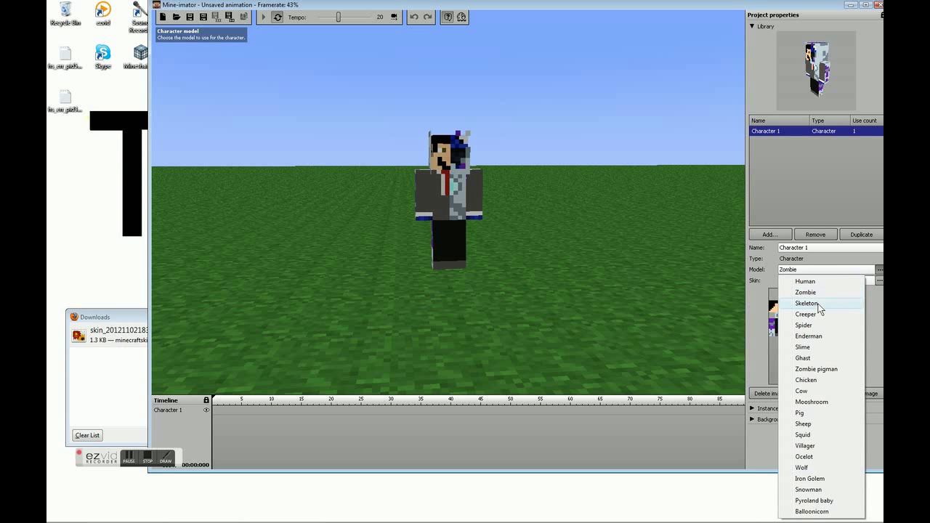
click(808, 329)
drag(524, 254, 509, 222)
Try the Enderman and Chicken models on Character 1 with the custom skin.
click(879, 270)
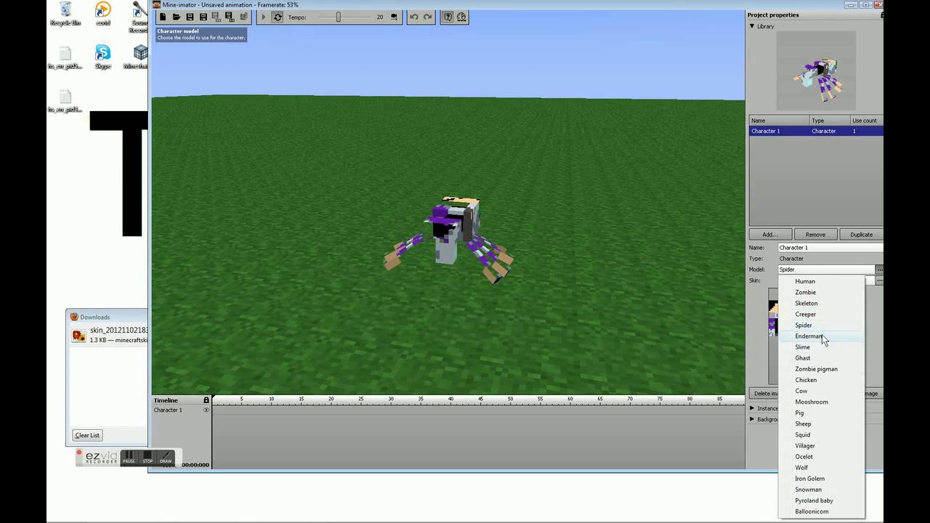
click(822, 336)
right_drag(509, 223, 574, 240)
click(879, 269)
click(822, 380)
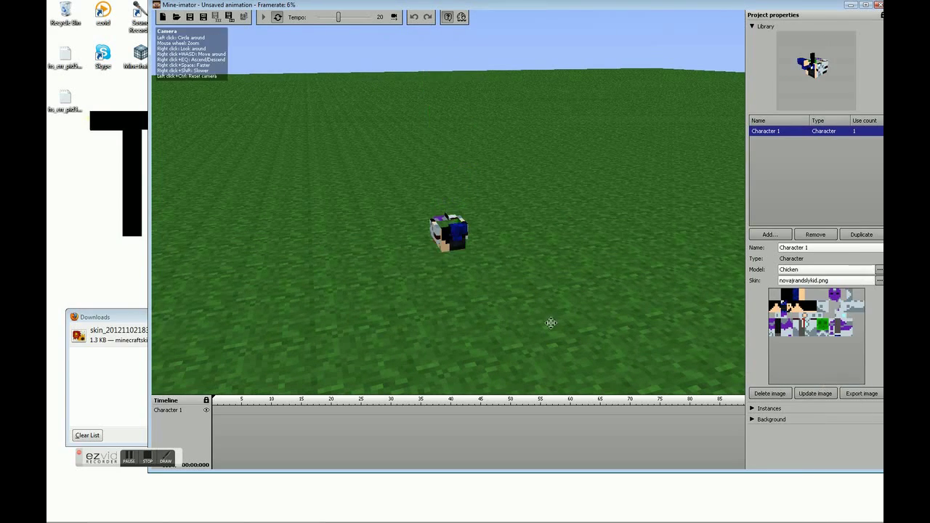
right_drag(615, 316, 443, 213)
Set the model of Character 1 to Slime and view it from another side.
click(880, 270)
click(802, 347)
drag(492, 280, 476, 291)
Add a keyframe for Character 1 at the start of the timeline and shift its position slightly.
click(218, 419)
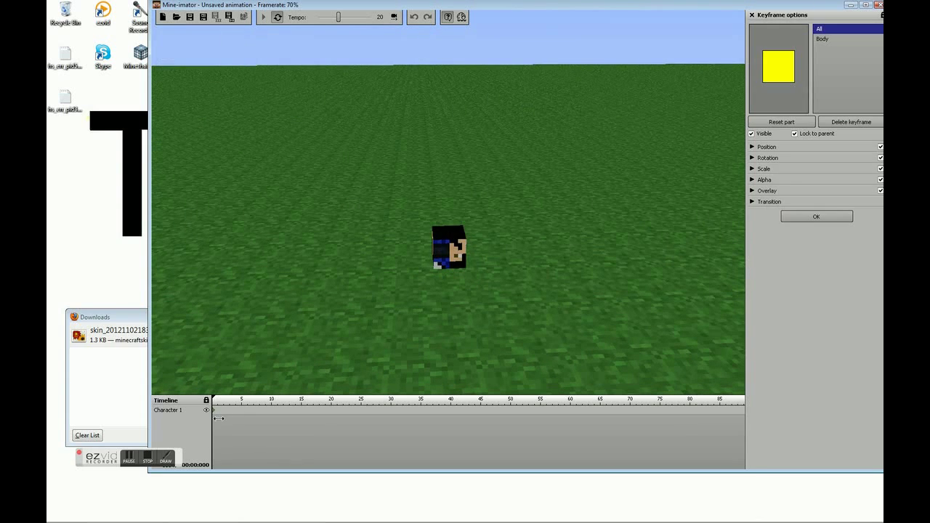
click(784, 146)
mouse_move(818, 218)
mouse_down()
mouse_move(823, 211)
mouse_move(843, 230)
mouse_move(815, 247)
mouse_move(836, 224)
mouse_move(853, 223)
mouse_move(817, 224)
mouse_move(855, 195)
mouse_move(826, 240)
mouse_move(824, 220)
mouse_up()
drag(460, 294, 585, 280)
drag(523, 298, 477, 302)
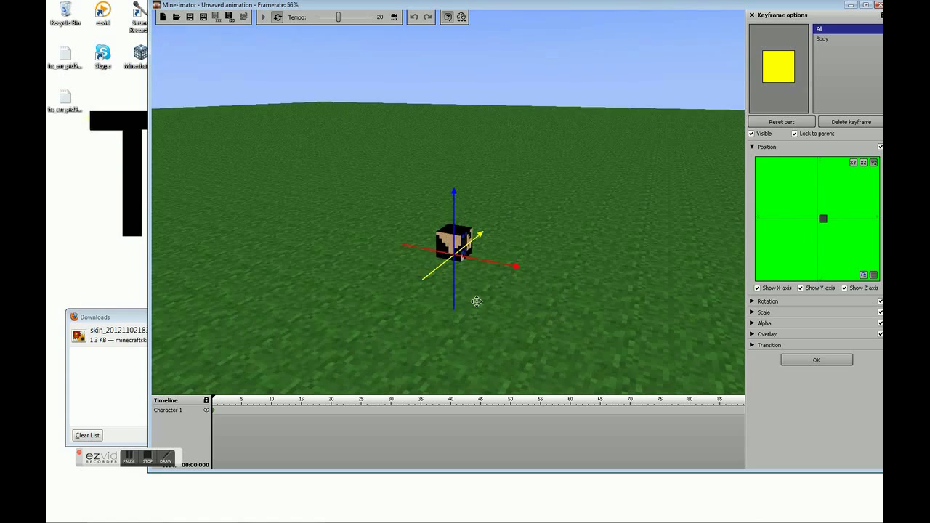
Rotate Character 1 to X -178 in the first keyframe and raise it slightly above the ground.
click(767, 301)
right_drag(508, 260, 563, 335)
drag(505, 240, 383, 219)
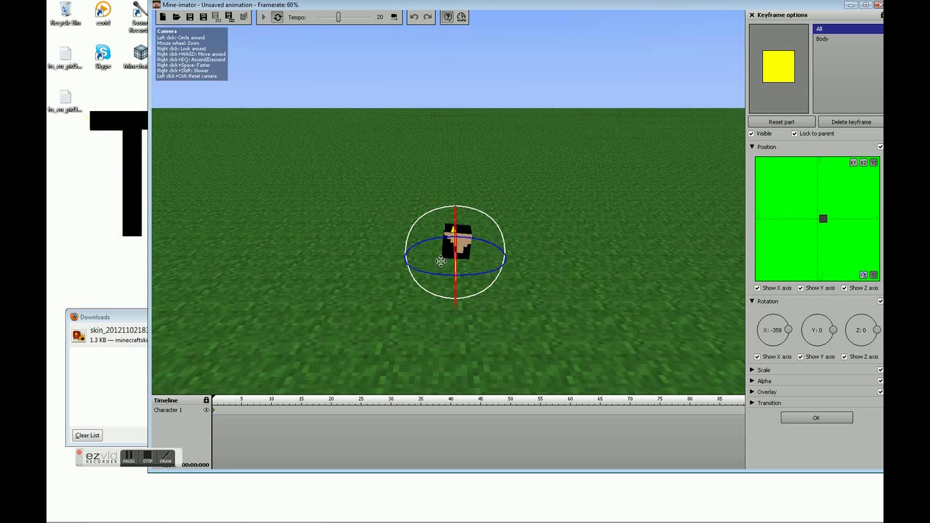
drag(461, 208, 401, 366)
drag(430, 299, 476, 313)
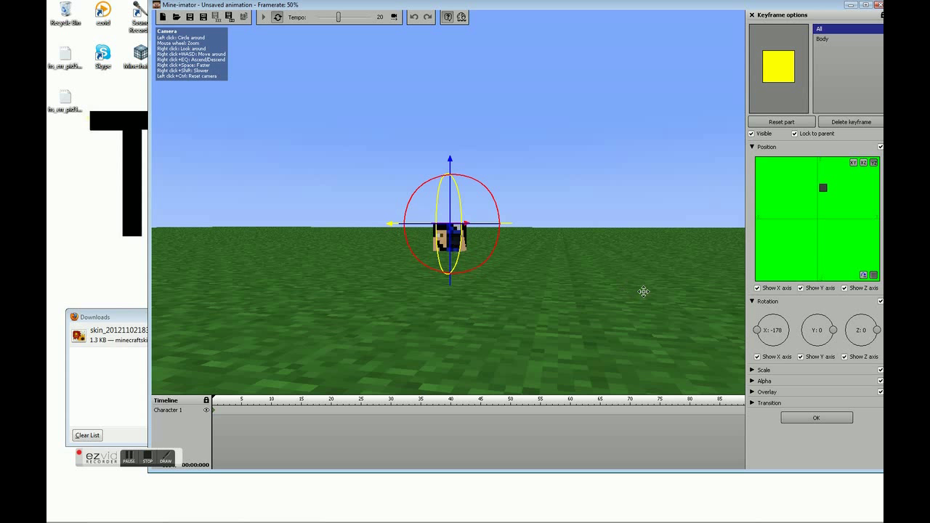
Toggle the keyframe's visibility off and back on, and turn off its lock to parent.
click(752, 150)
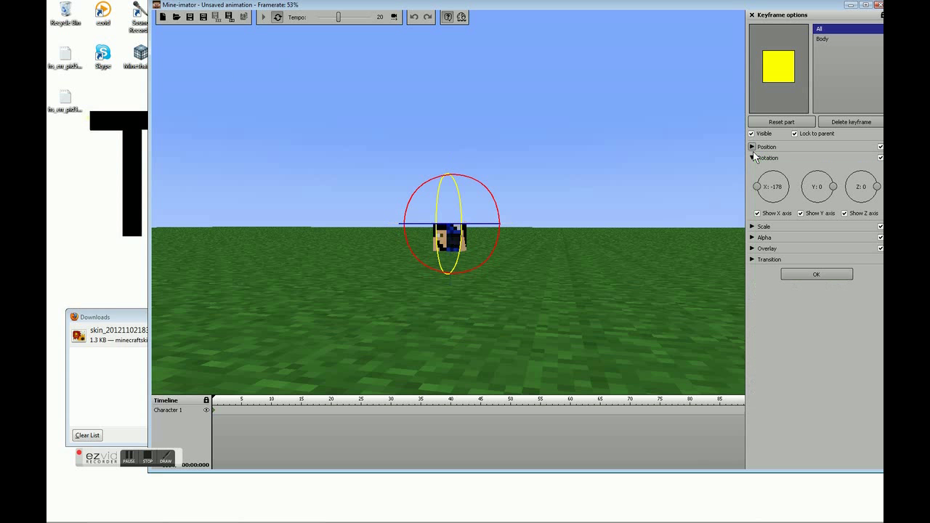
click(757, 134)
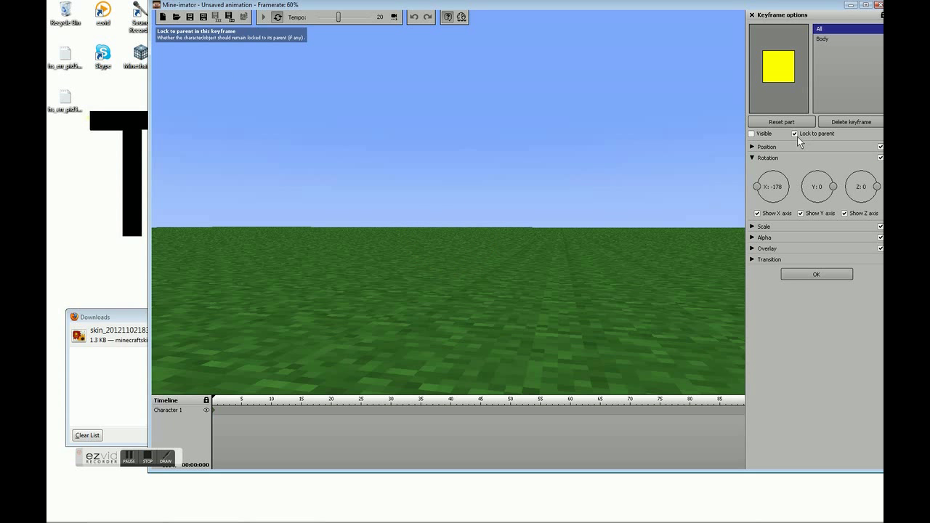
click(797, 137)
click(753, 136)
drag(513, 319, 550, 273)
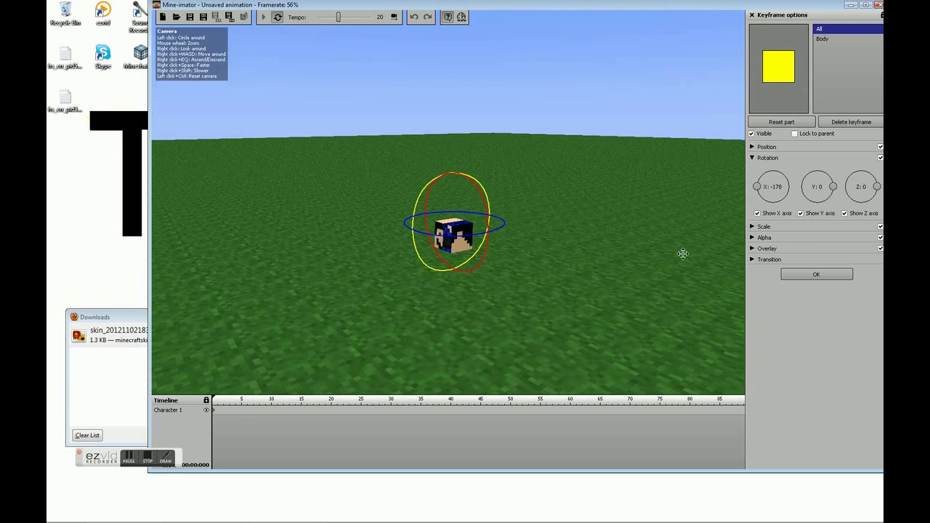
click(828, 275)
Add a keyframe for Character 1 at frame 1 and tilt the character in it.
click(218, 412)
click(218, 410)
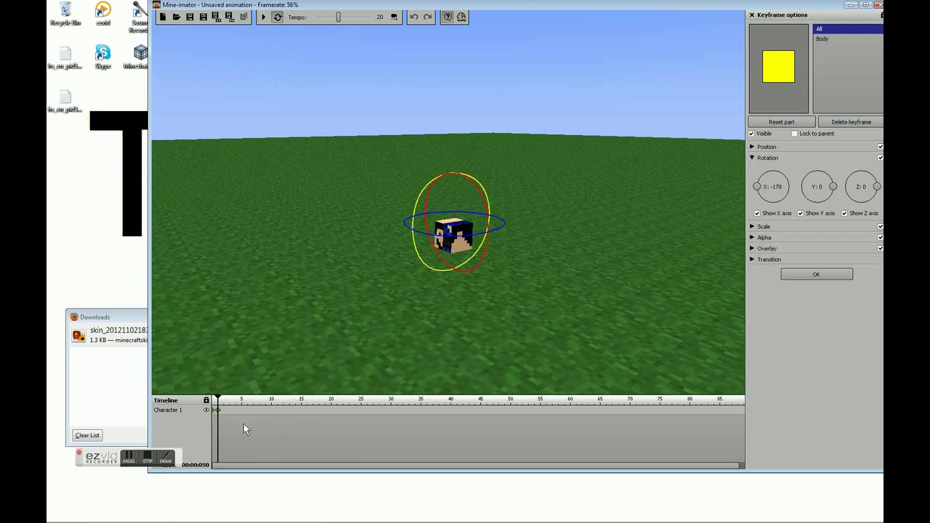
drag(436, 202, 432, 230)
Add keyframes for Character 1 at frames 2, 3 and 4, rotating the last one to X -269 and Y -41.
click(226, 411)
click(236, 412)
click(230, 412)
click(236, 411)
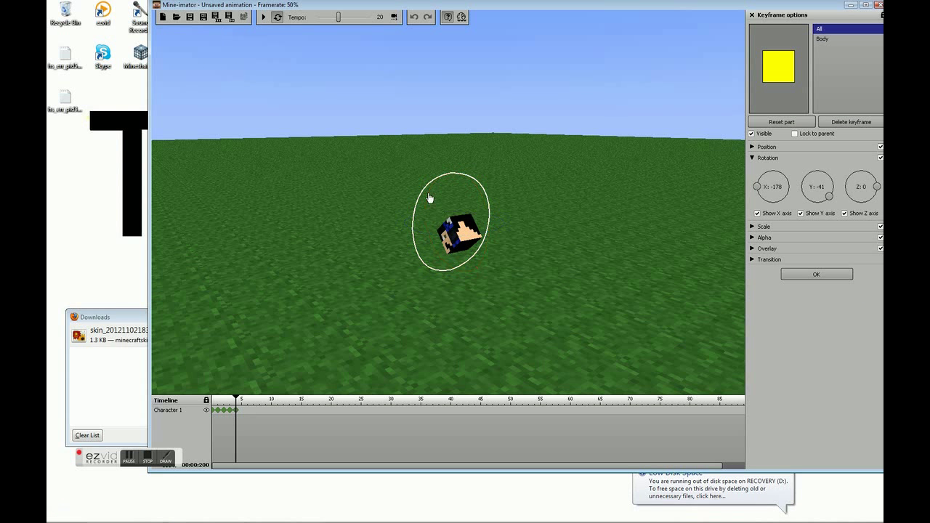
drag(392, 269, 391, 292)
Play the animation from the start at tempo 1, raise the tempo to 50, and close the keyframe options.
drag(240, 405, 121, 400)
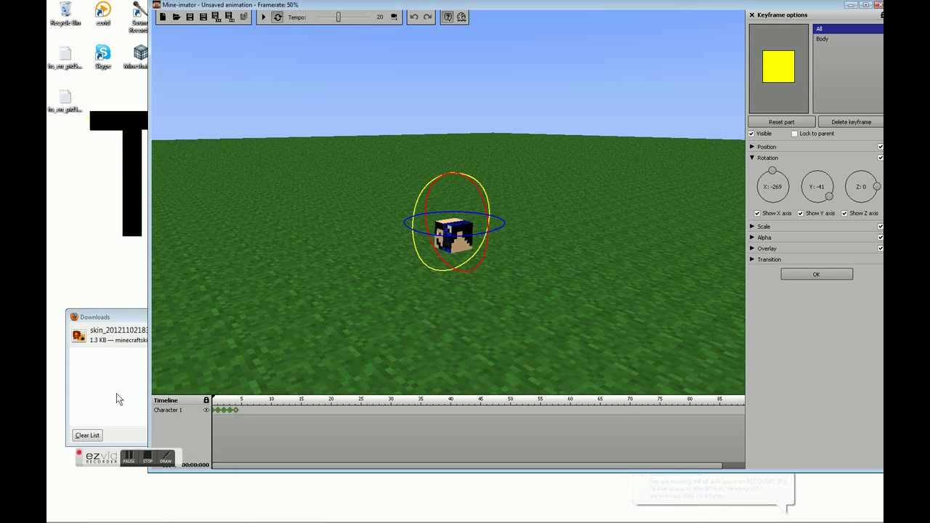
drag(340, 22, 311, 22)
key(space)
drag(425, 343, 461, 342)
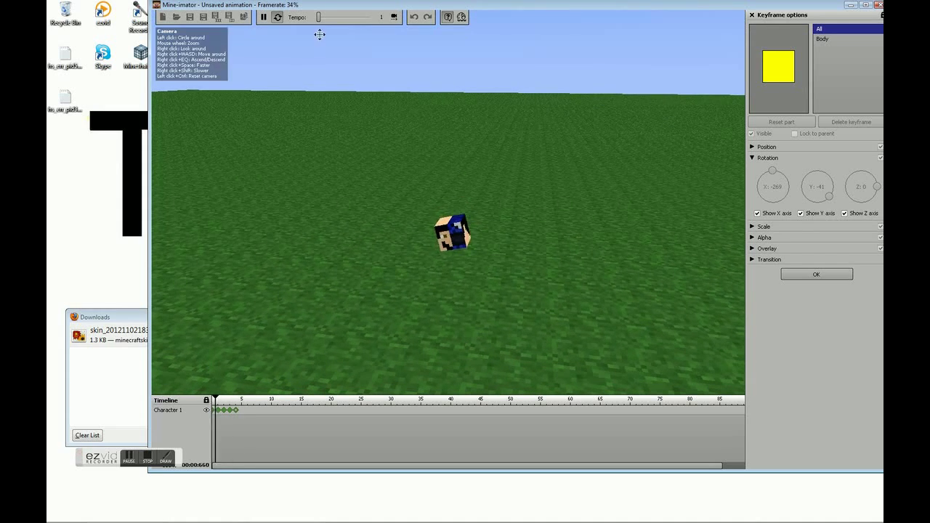
drag(320, 19, 387, 22)
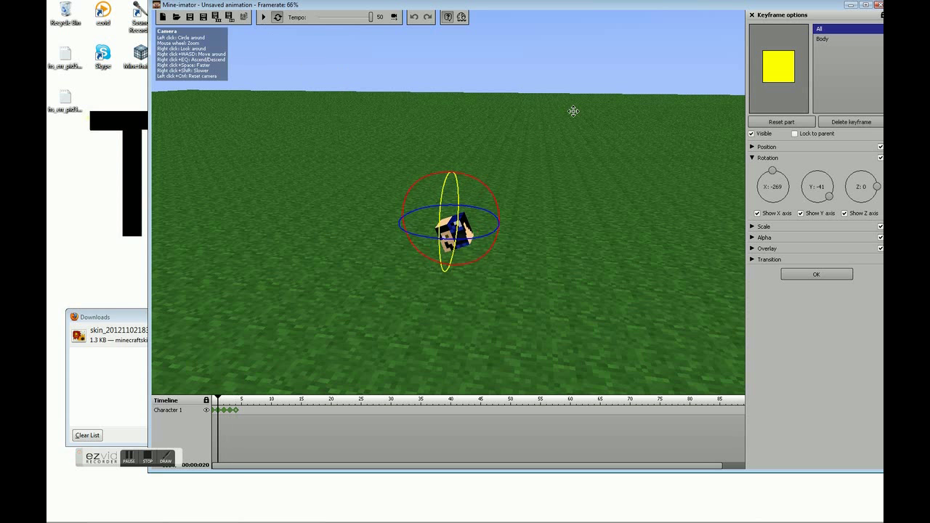
click(820, 274)
Add an item to the project and try several default item icons, ending on the glowing green bottle.
click(787, 236)
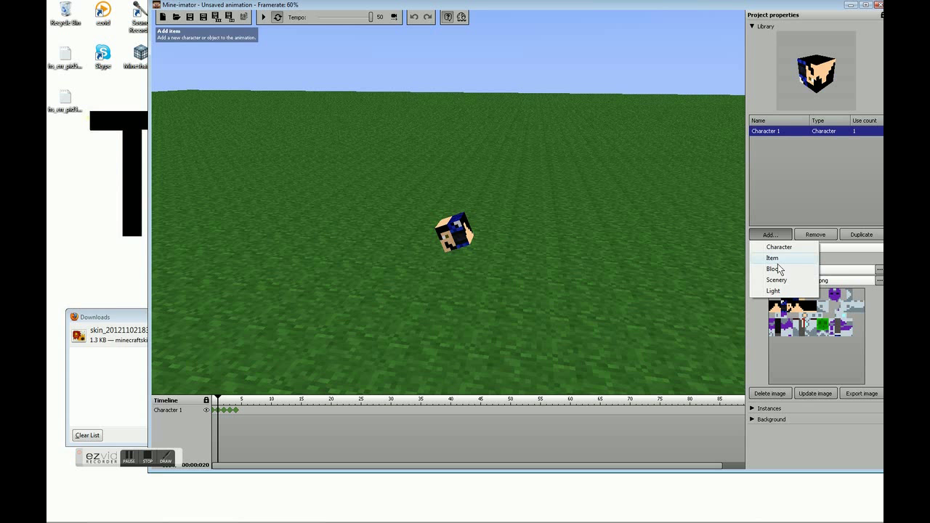
click(773, 259)
click(775, 306)
click(809, 305)
click(833, 303)
click(841, 306)
click(845, 318)
click(848, 329)
click(826, 337)
click(800, 352)
click(849, 355)
click(850, 360)
click(851, 370)
click(841, 361)
drag(669, 345, 467, 317)
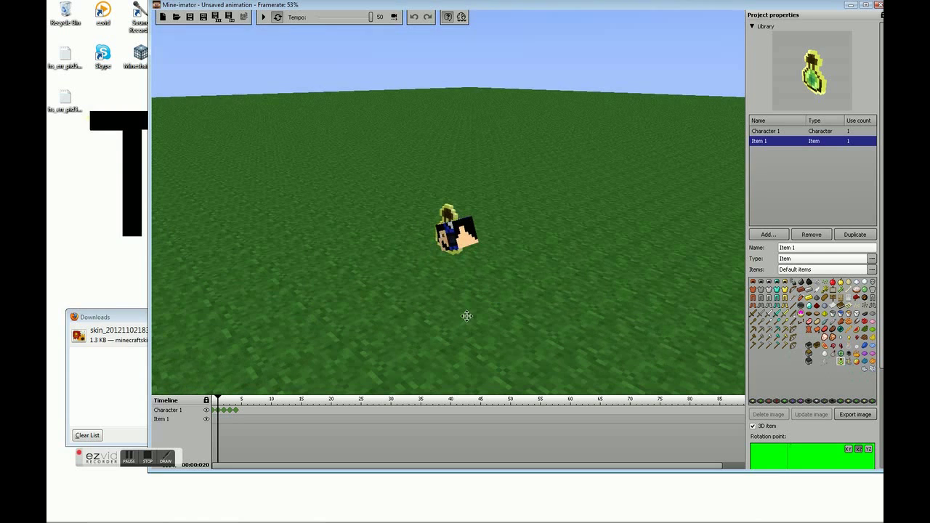
Change the type of Item 1 to Block.
click(871, 270)
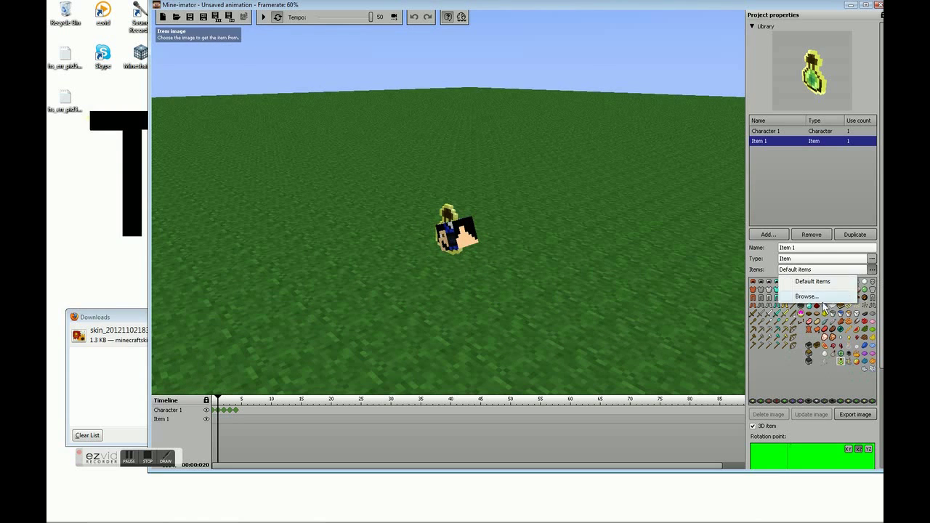
click(871, 259)
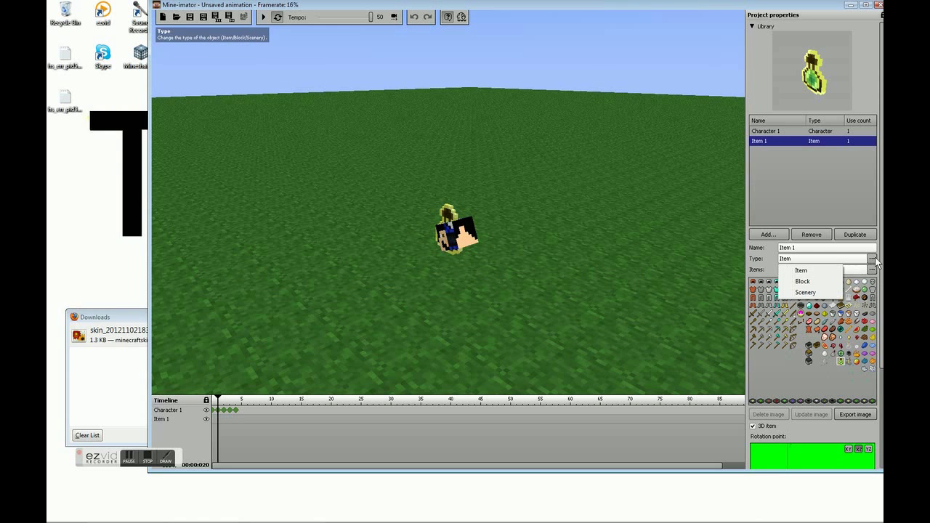
click(803, 282)
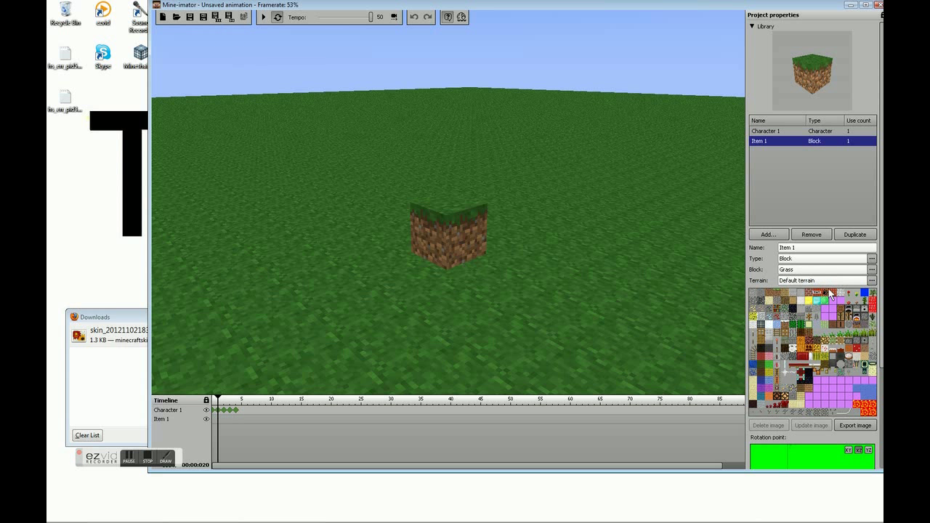
Try several block types for Item 1 and set the block to Water.
click(872, 270)
scroll(799, 218, down, 2)
scroll(800, 218, up, 2)
click(793, 145)
drag(879, 152, 880, 154)
drag(811, 206, 795, 329)
click(796, 254)
click(805, 215)
click(805, 204)
drag(538, 279, 599, 289)
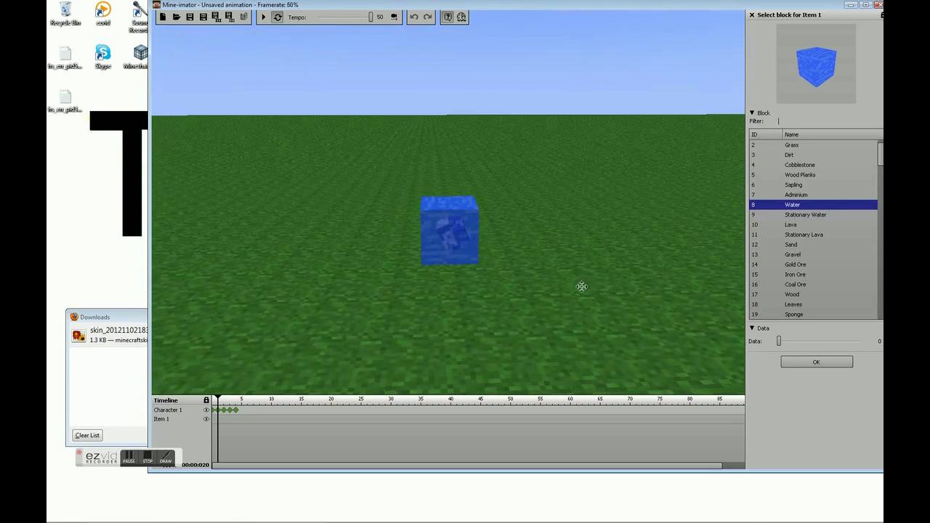
click(813, 361)
Check Character 1's first keyframe inside the water block and delete its keyframe at frame 1.
click(783, 132)
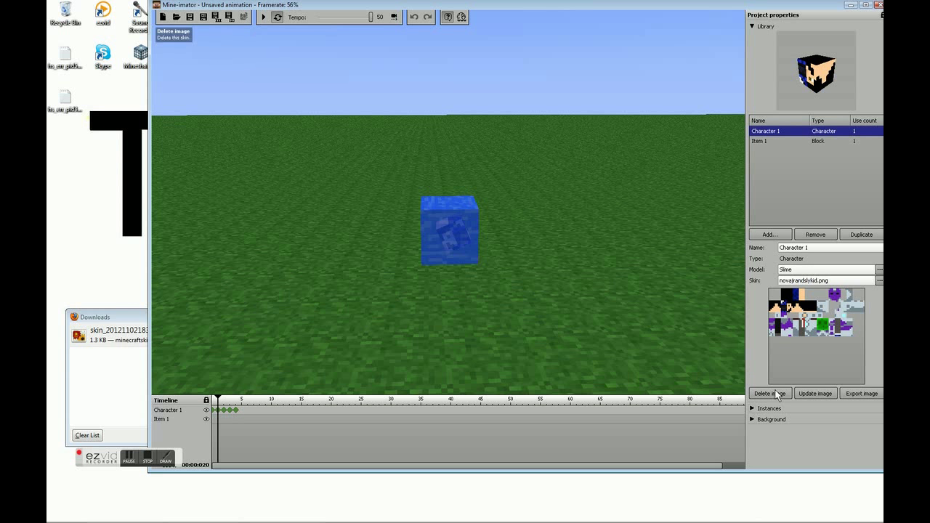
click(214, 412)
drag(506, 210, 640, 319)
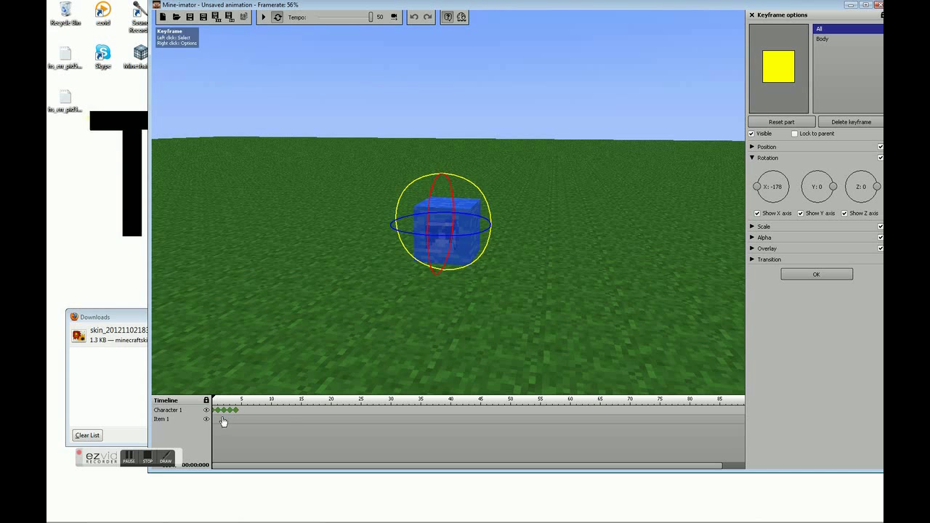
click(220, 412)
right_click(220, 409)
click(229, 415)
right_click(228, 410)
click(224, 449)
right_click(223, 411)
click(220, 417)
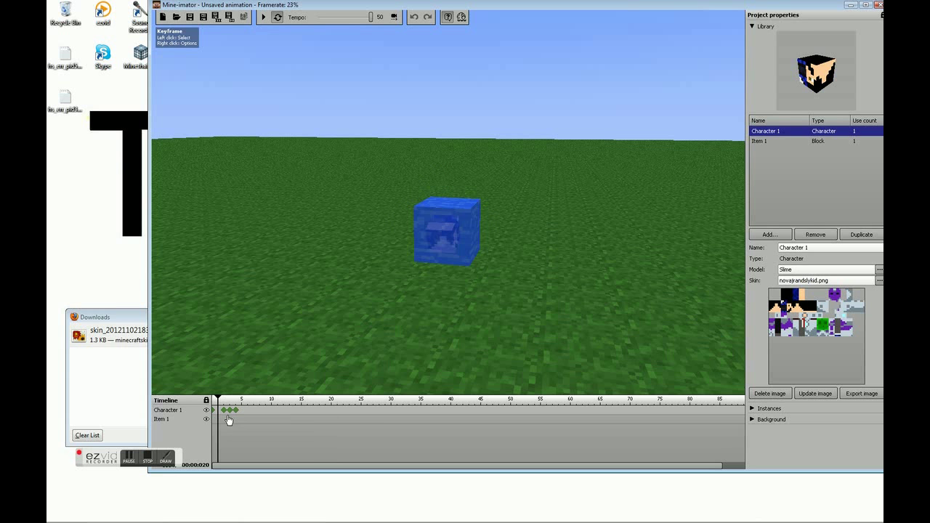
Delete Character 1's keyframes at frames 2, 3 and 4.
click(224, 411)
right_click(223, 410)
click(234, 417)
click(230, 412)
right_click(229, 410)
click(240, 418)
click(237, 411)
right_click(239, 412)
click(234, 412)
right_click(234, 410)
click(239, 415)
Add new keyframes for Character 1 at frames 1, 2, 3 and 4 and close the keyframe options.
click(218, 411)
click(224, 412)
click(234, 411)
click(230, 411)
drag(342, 355, 800, 324)
click(803, 275)
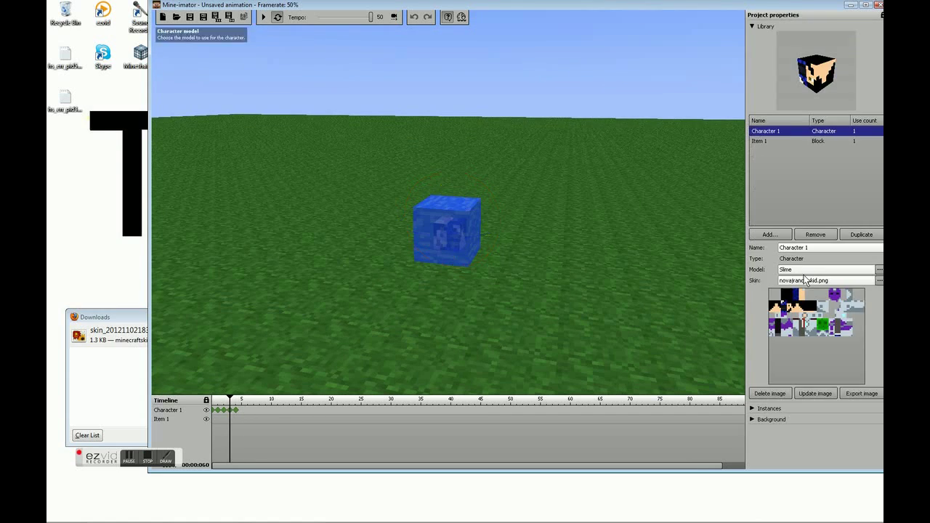
Browse the Other folder for a custom terrain image for Item 1 without loading one.
click(783, 142)
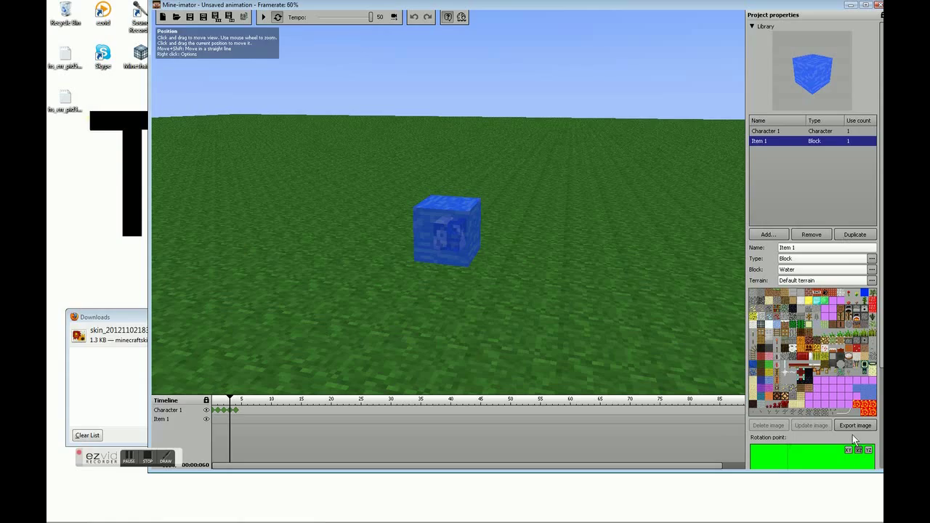
click(871, 280)
click(821, 307)
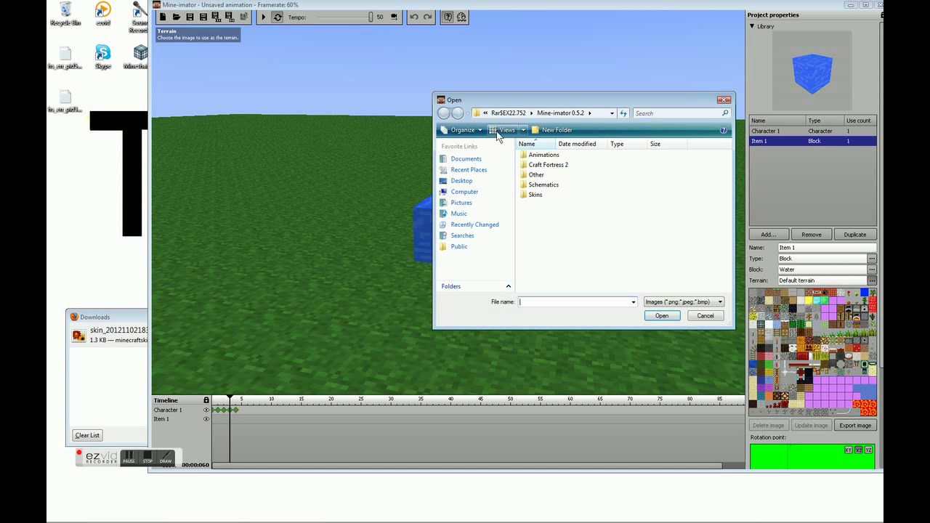
double_click(537, 175)
click(443, 113)
click(724, 100)
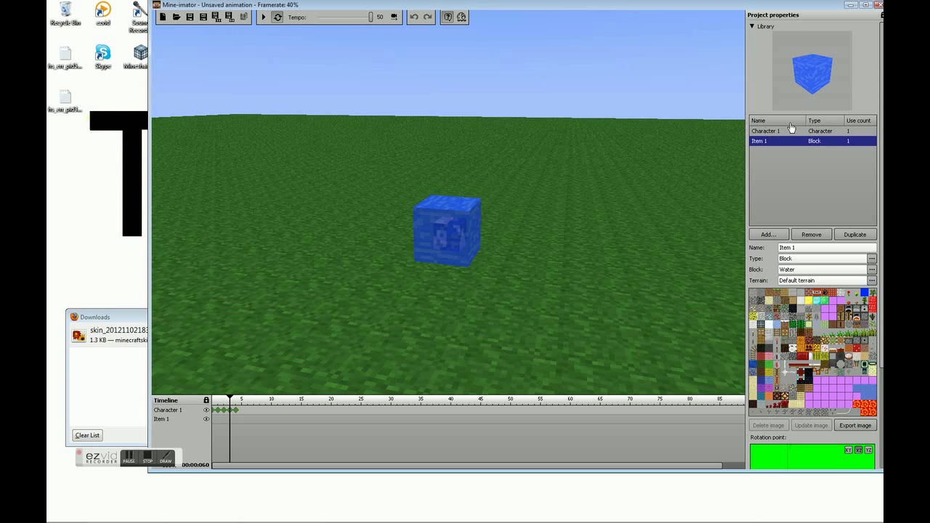
Add a scenery object and load Dungeon.schematic from the Schematics folder into it.
click(768, 234)
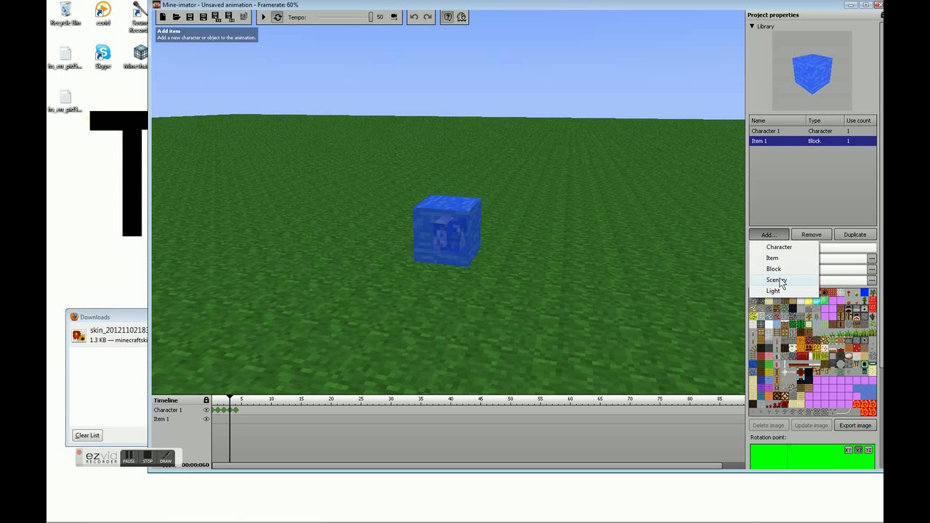
click(772, 280)
click(871, 269)
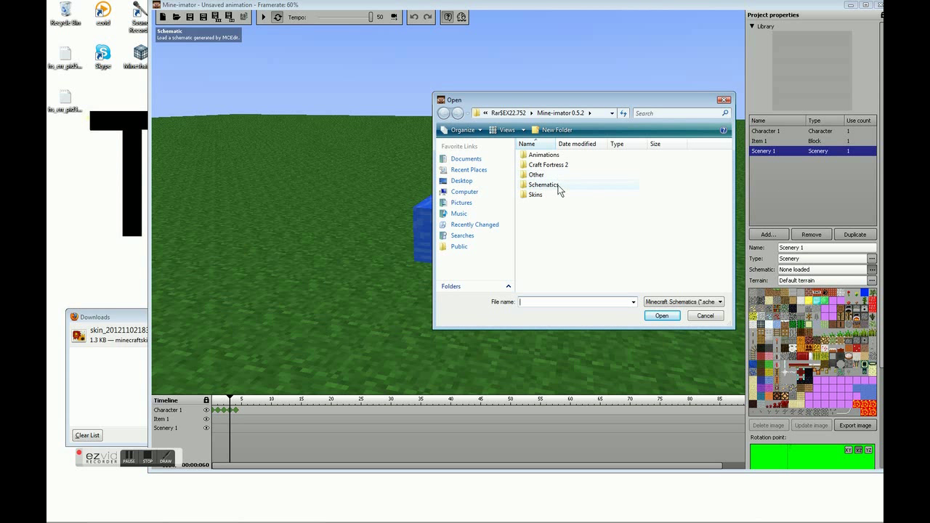
double_click(545, 185)
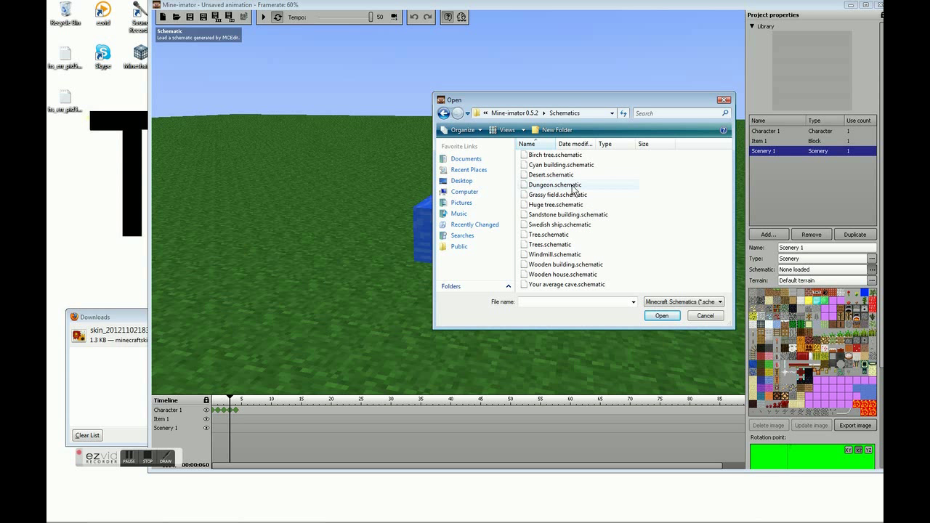
click(661, 315)
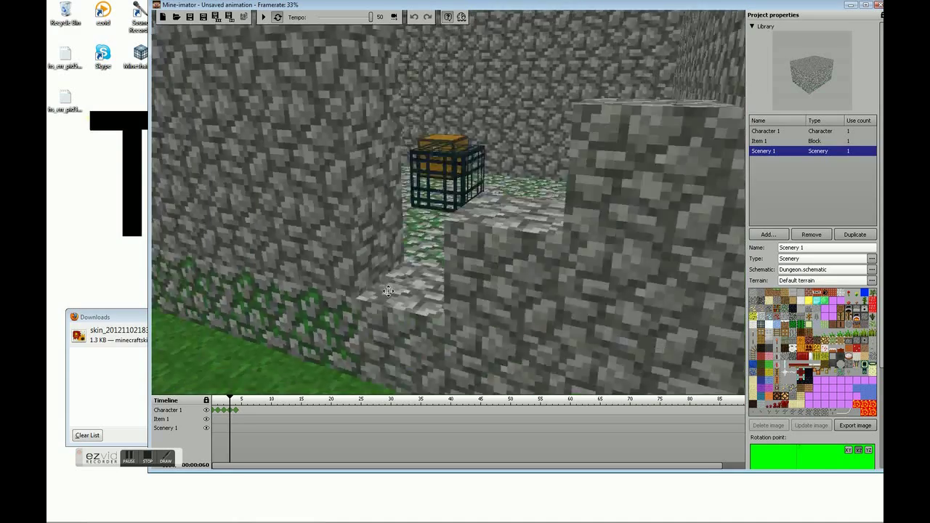
Examine the dungeon scenery from inside, around the spawner and the chests.
drag(388, 292, 413, 257)
scroll(505, 209, up, 4)
drag(504, 209, 370, 179)
right_drag(369, 178, 379, 160)
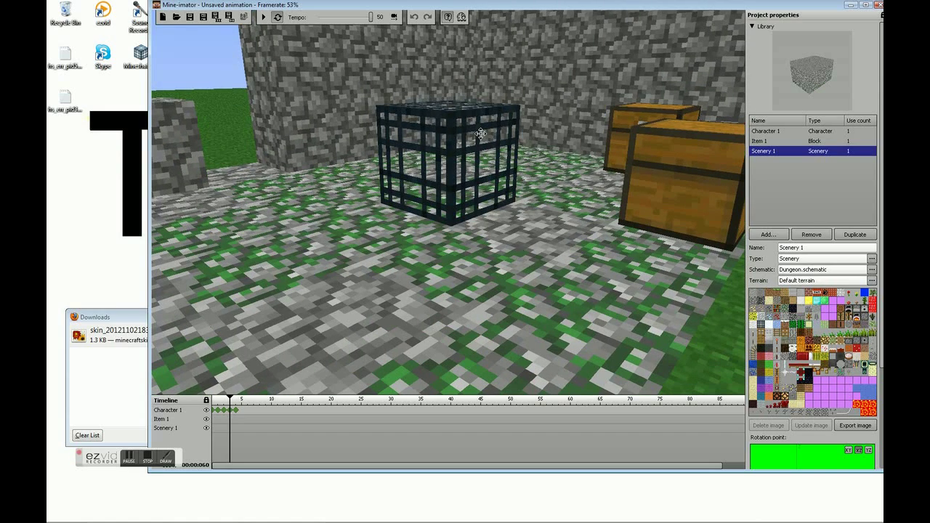
right_drag(465, 123, 456, 210)
drag(527, 220, 585, 237)
right_drag(585, 236, 448, 196)
Add a second character with the Human model and default skin, and check the list of instances.
click(799, 190)
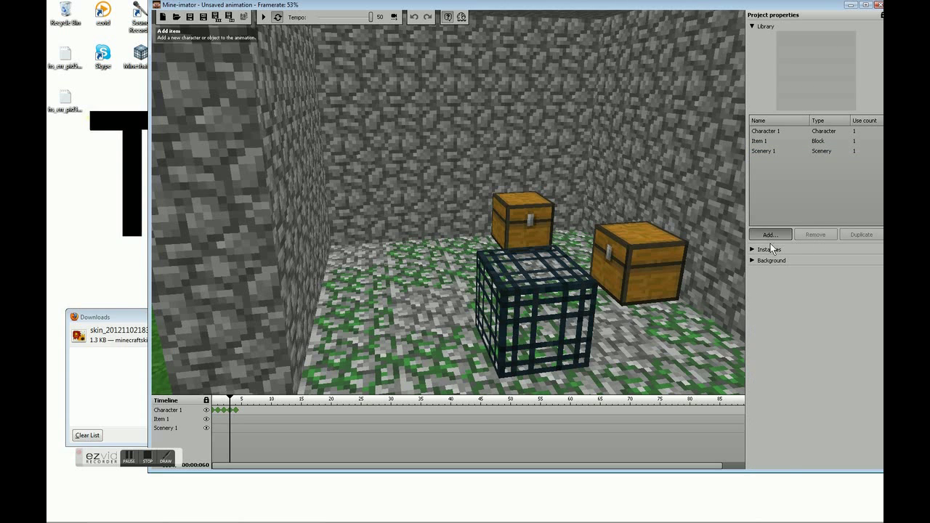
click(770, 234)
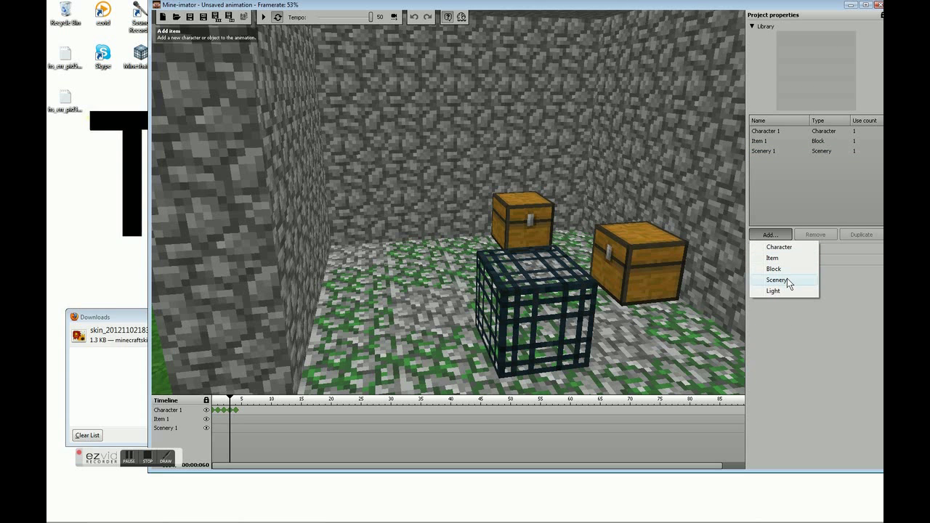
click(793, 250)
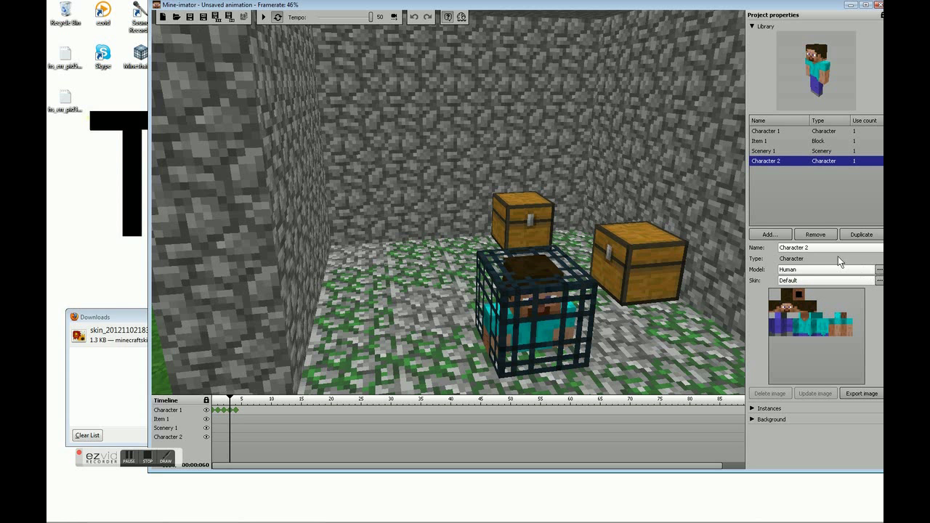
click(752, 409)
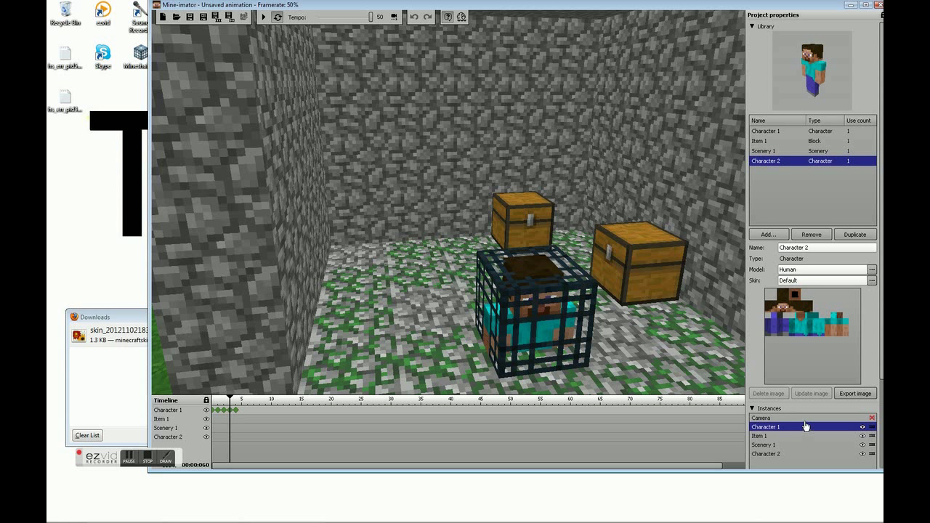
click(756, 408)
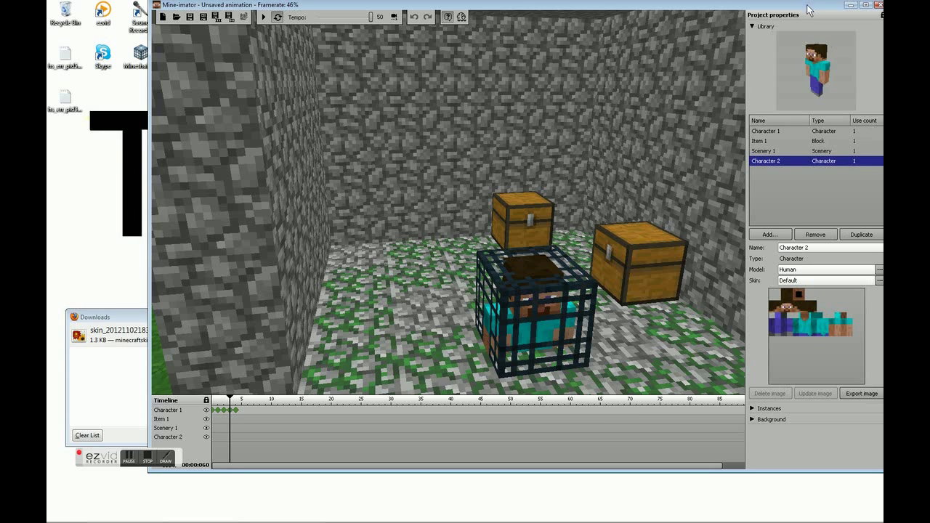
Maximize the animation window and shift the background sky's sun and moon to bright daytime.
click(866, 5)
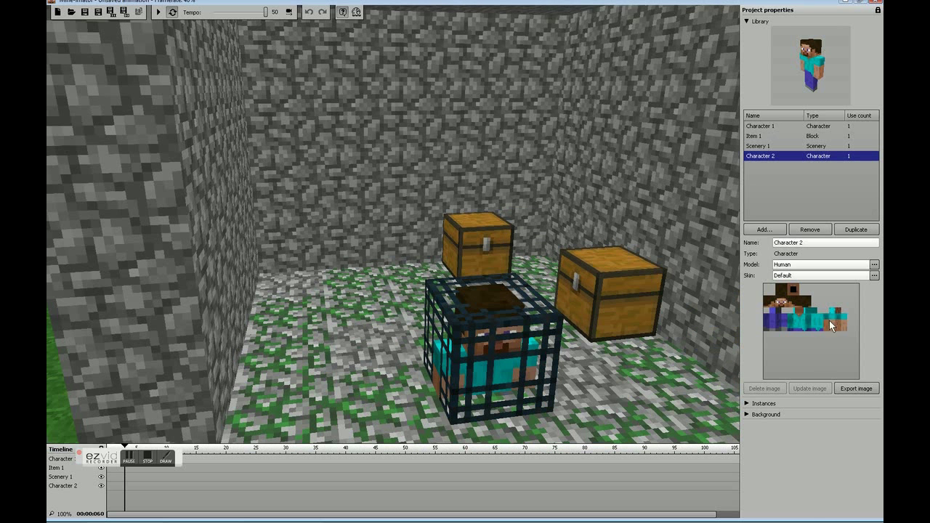
click(747, 414)
click(746, 414)
click(747, 414)
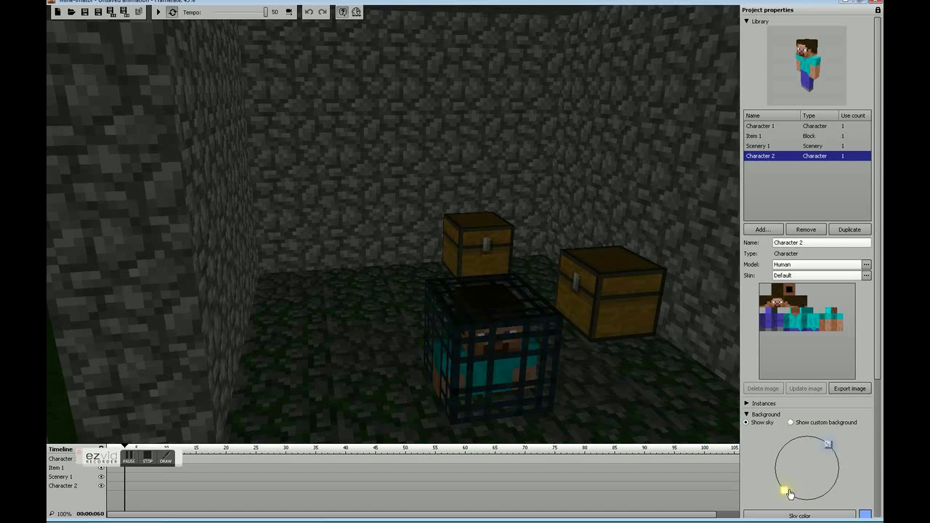
mouse_move(789, 494)
mouse_down()
mouse_move(785, 477)
mouse_move(814, 436)
mouse_move(799, 502)
mouse_move(821, 494)
mouse_move(803, 458)
mouse_move(778, 452)
mouse_move(829, 483)
mouse_move(785, 455)
mouse_move(860, 463)
mouse_move(825, 440)
mouse_move(839, 465)
mouse_move(829, 445)
mouse_up()
drag(833, 521, 851, 251)
Load herobrine from the Skins folder as the skin for Character 2.
click(866, 275)
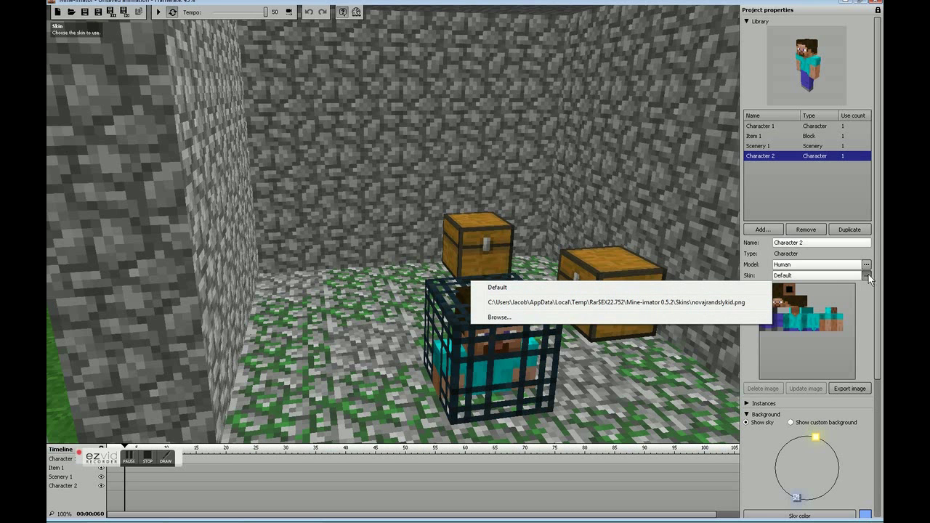
click(502, 317)
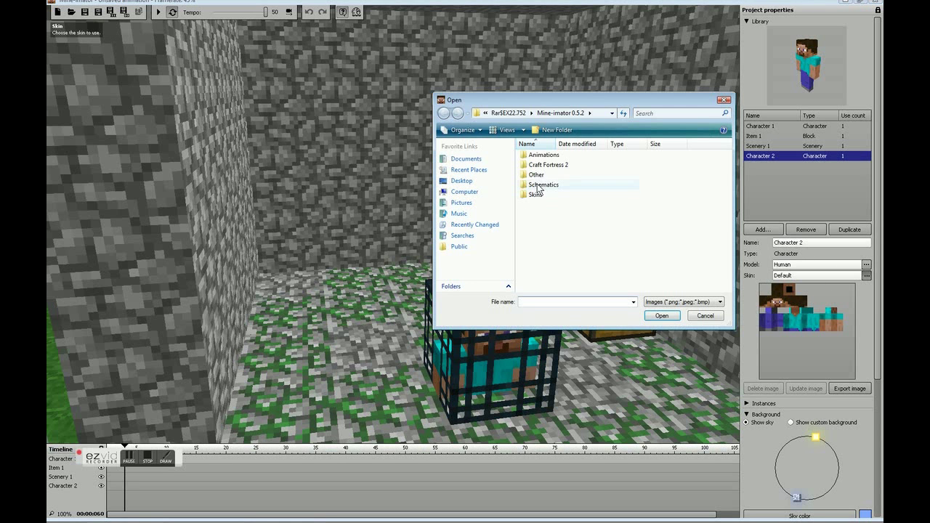
double_click(536, 194)
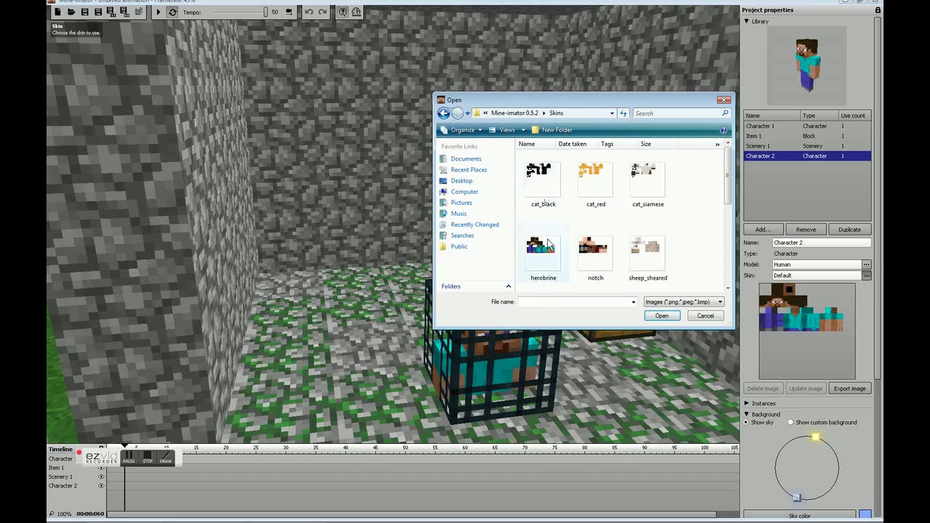
double_click(547, 262)
drag(532, 354, 501, 338)
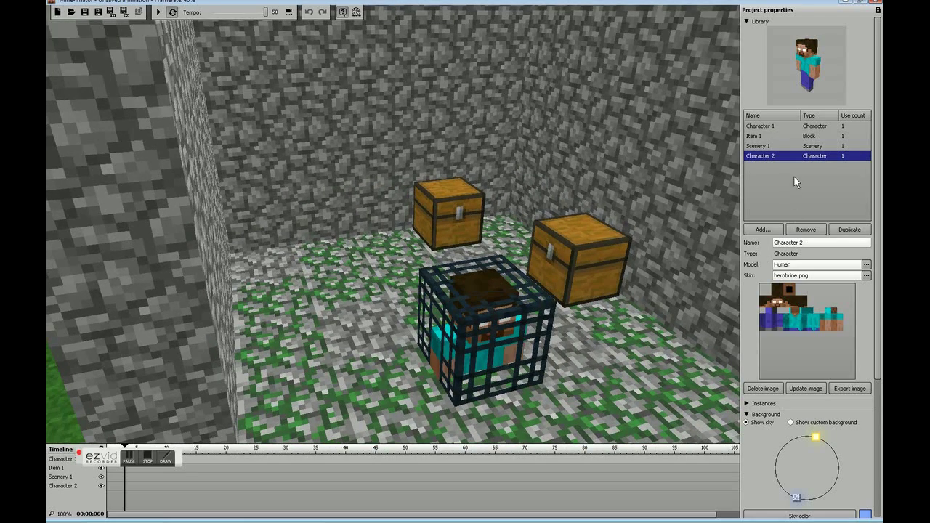
Collapse the Background and Library sections, and show the animation camera with its own timeline track.
click(747, 415)
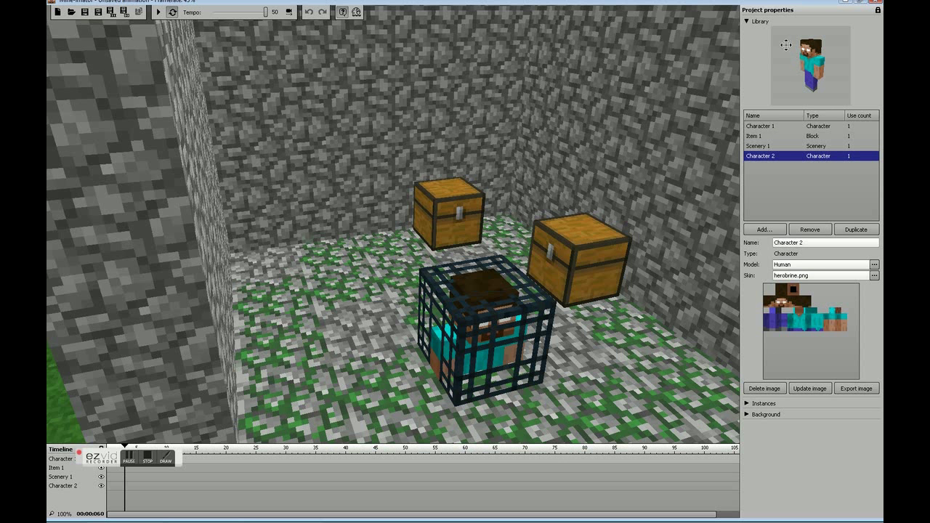
click(747, 21)
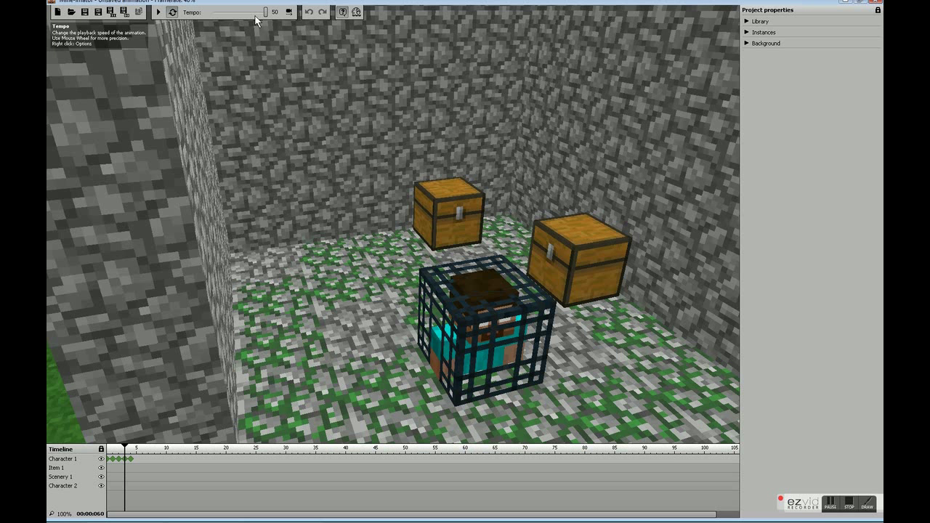
click(295, 16)
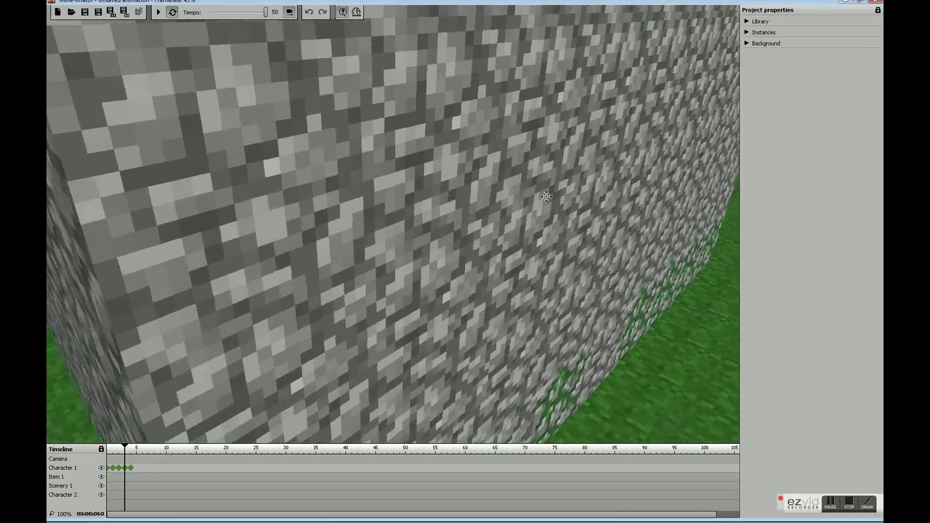
mouse_move(546, 196)
mouse_down()
mouse_move(591, 158)
mouse_move(565, 200)
mouse_up()
right_drag(589, 157, 590, 158)
Add a new item to the library and try several tool images for it from the default items.
click(747, 21)
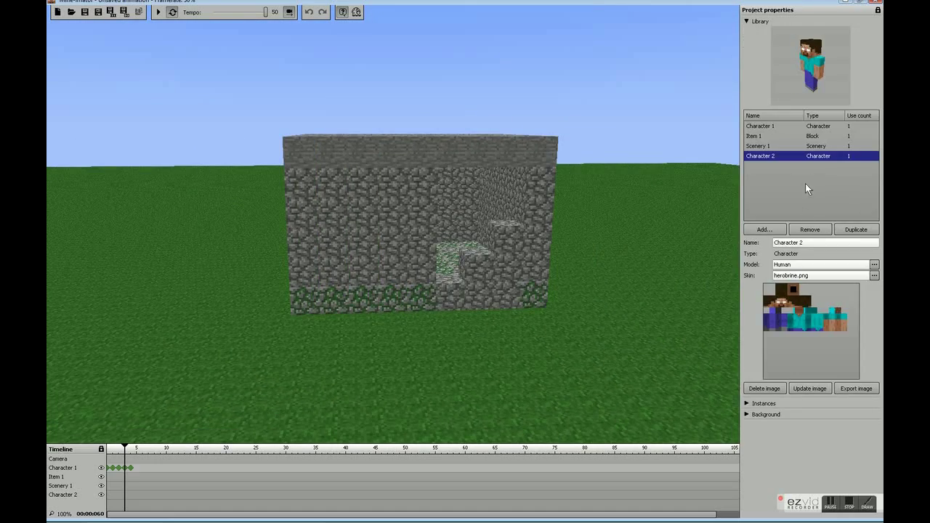
click(784, 231)
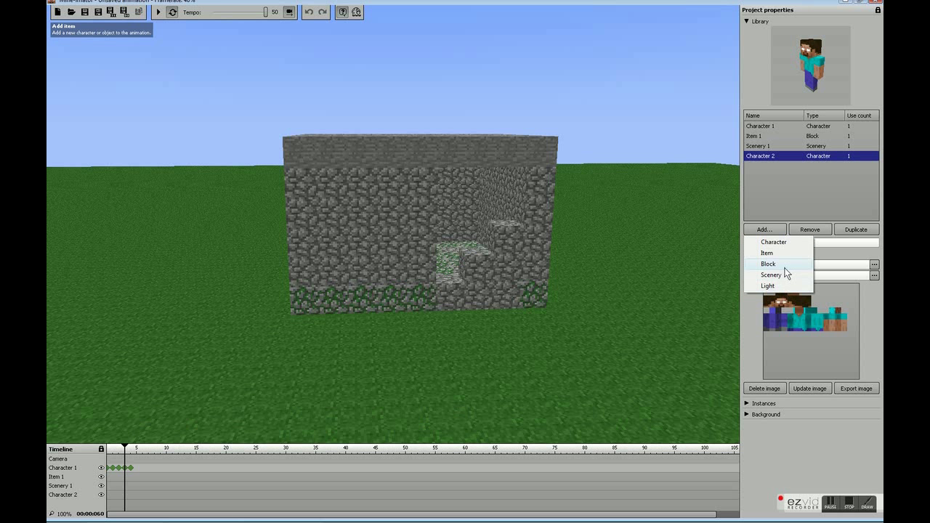
click(768, 253)
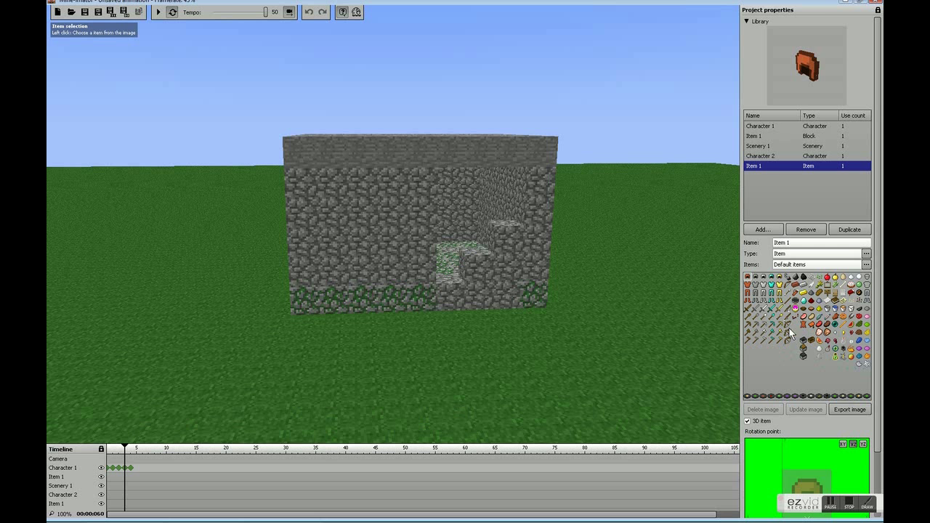
click(788, 326)
click(788, 333)
click(787, 339)
click(787, 318)
Examine the new item's rotation point preview and turn off its 3D item option.
drag(880, 331, 881, 401)
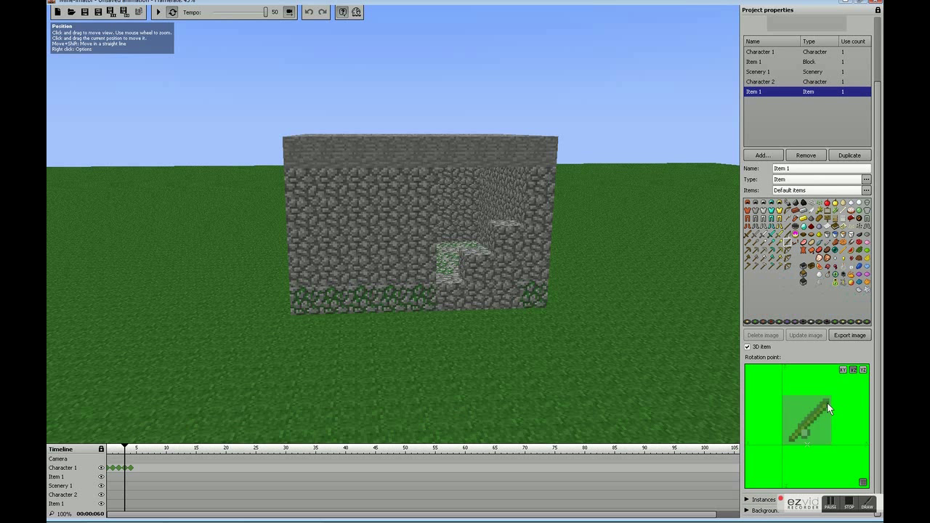
drag(819, 412, 833, 412)
drag(827, 453, 817, 449)
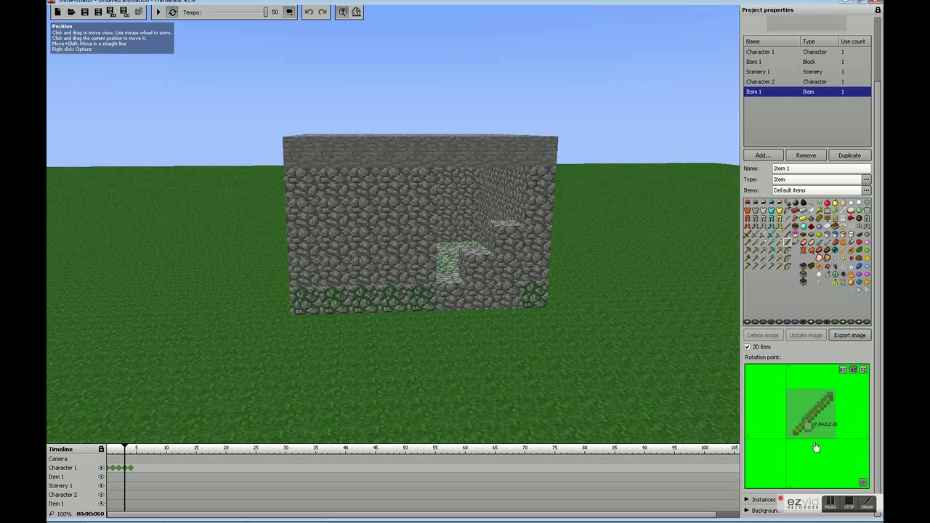
click(747, 347)
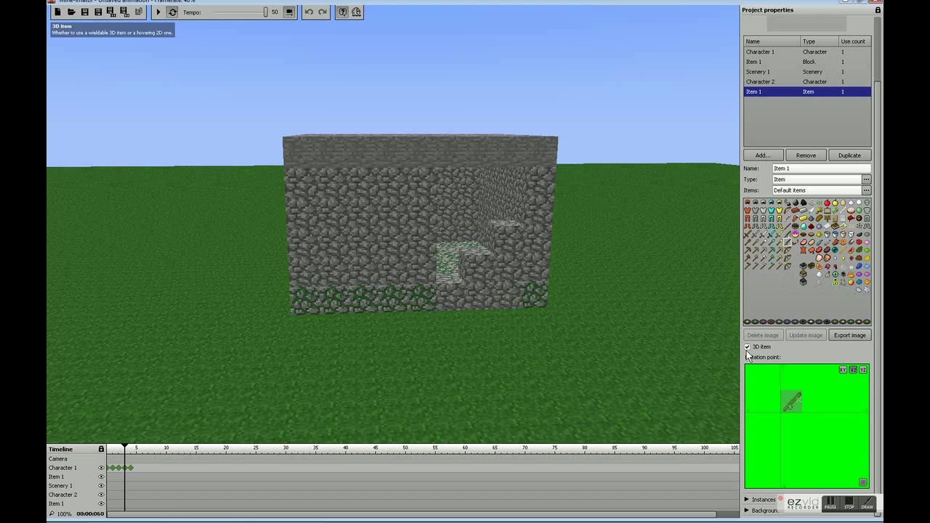
Choose another image for the flat item, and remove the item with all its instances from the library.
drag(584, 305, 735, 317)
click(793, 228)
scroll(792, 382, down, 3)
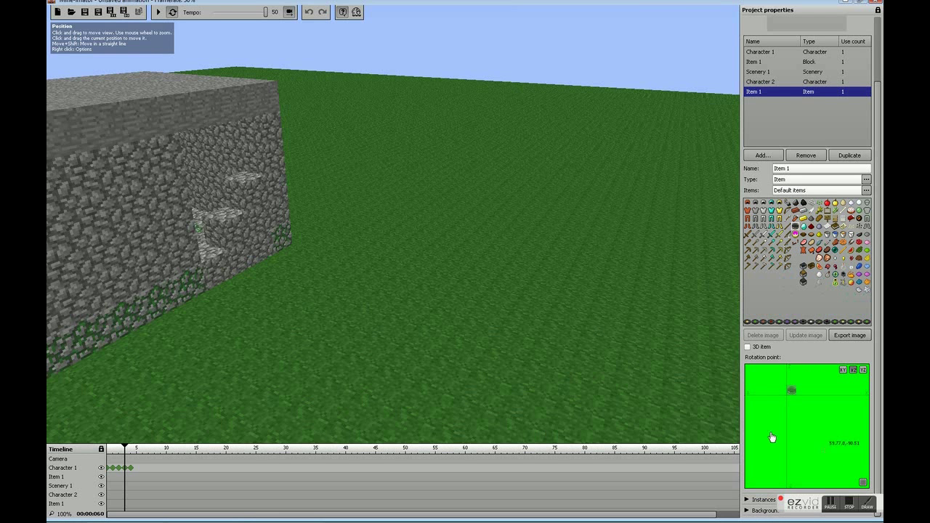
click(843, 370)
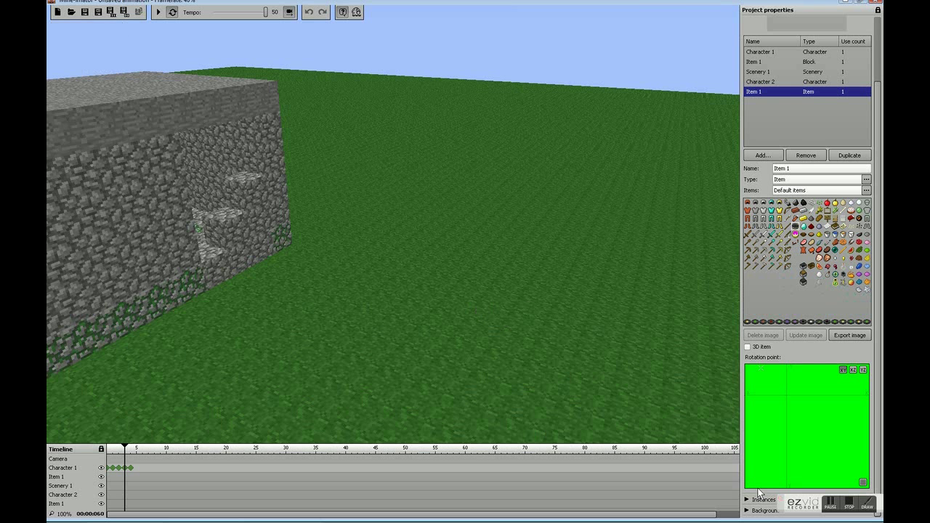
click(816, 154)
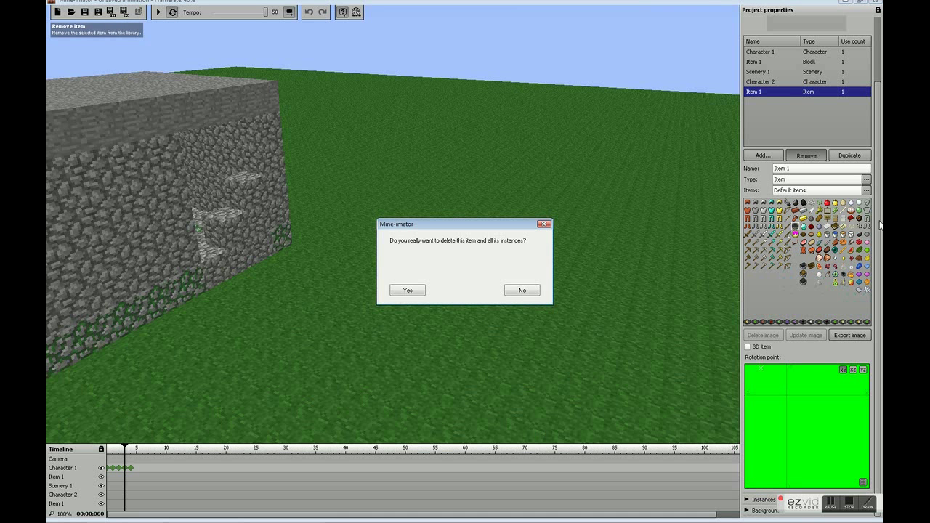
click(402, 289)
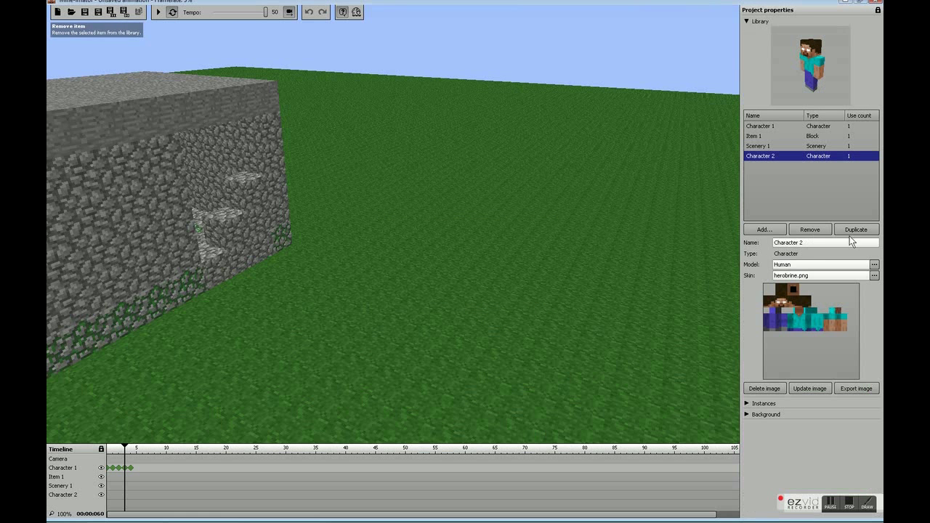
Change Character 2's model to Mooshroom and browse for a different skin without loading one.
click(874, 265)
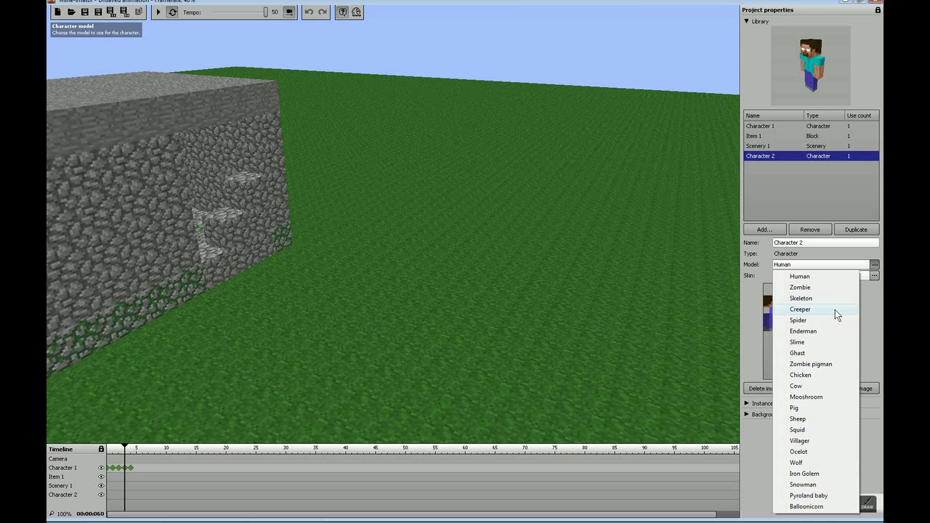
click(808, 396)
mouse_move(829, 74)
mouse_down()
mouse_move(839, 65)
mouse_move(787, 58)
mouse_move(848, 103)
mouse_move(869, 68)
mouse_move(847, 69)
mouse_move(868, 70)
mouse_move(860, 57)
mouse_move(867, 70)
mouse_move(843, 73)
mouse_move(817, 111)
mouse_move(827, 57)
mouse_move(817, 69)
mouse_up()
click(876, 276)
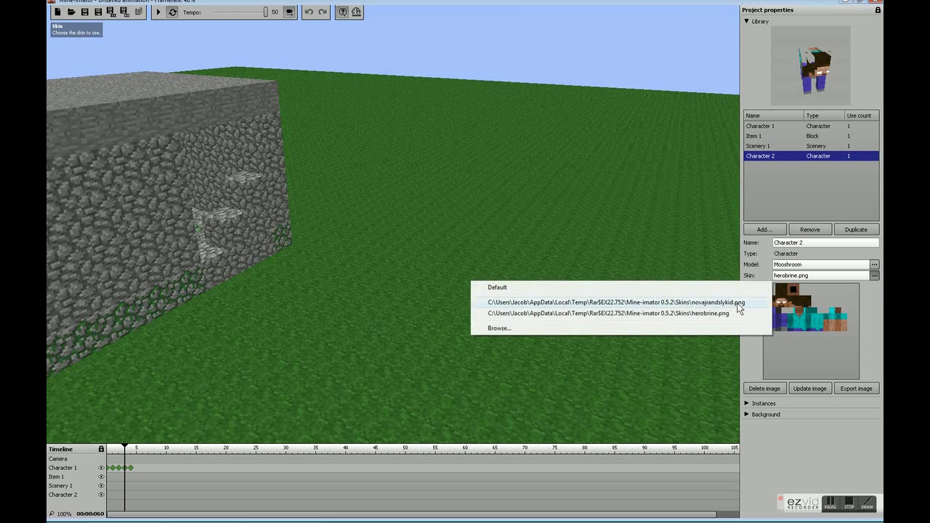
click(611, 328)
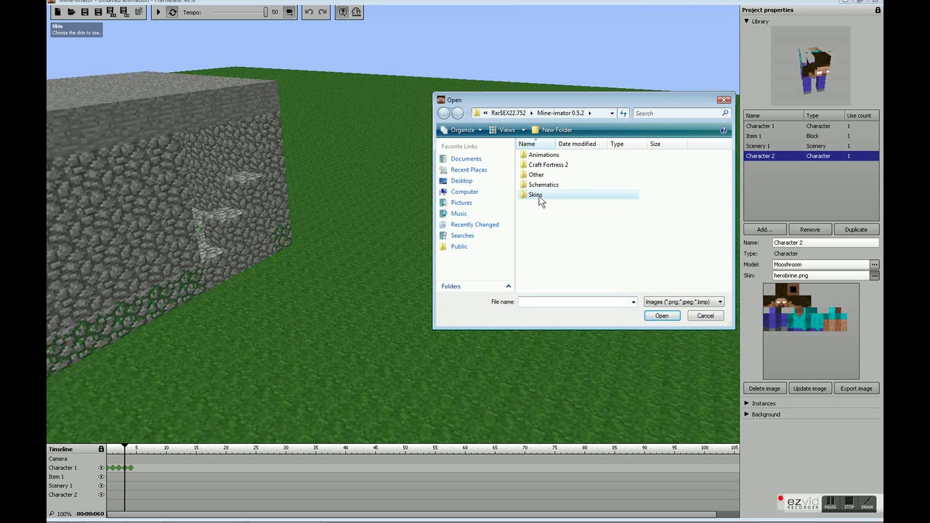
click(724, 101)
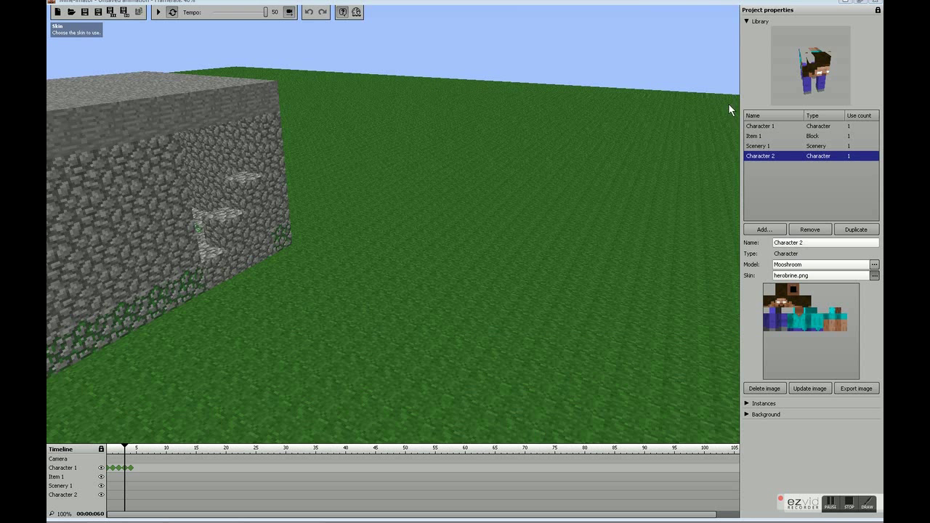
Try the Sheep model on Character 2, and set the model to Squid.
click(821, 264)
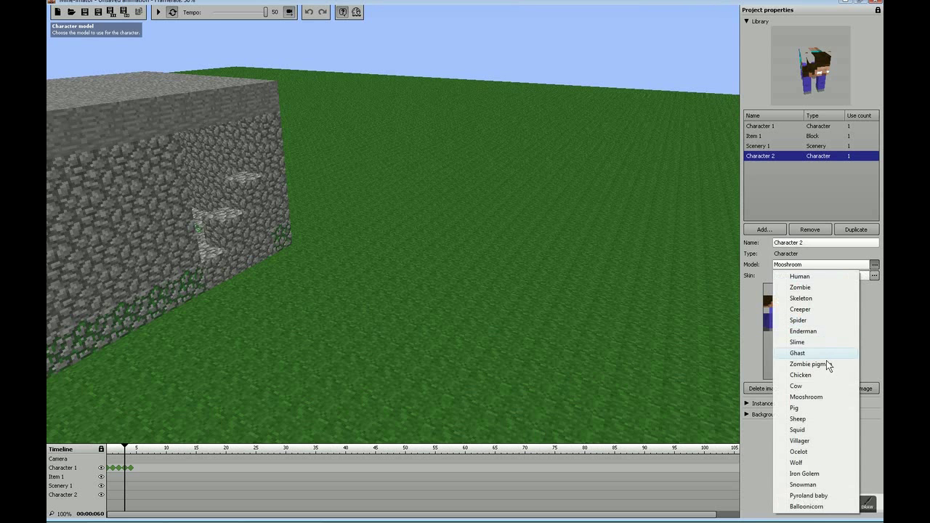
click(806, 418)
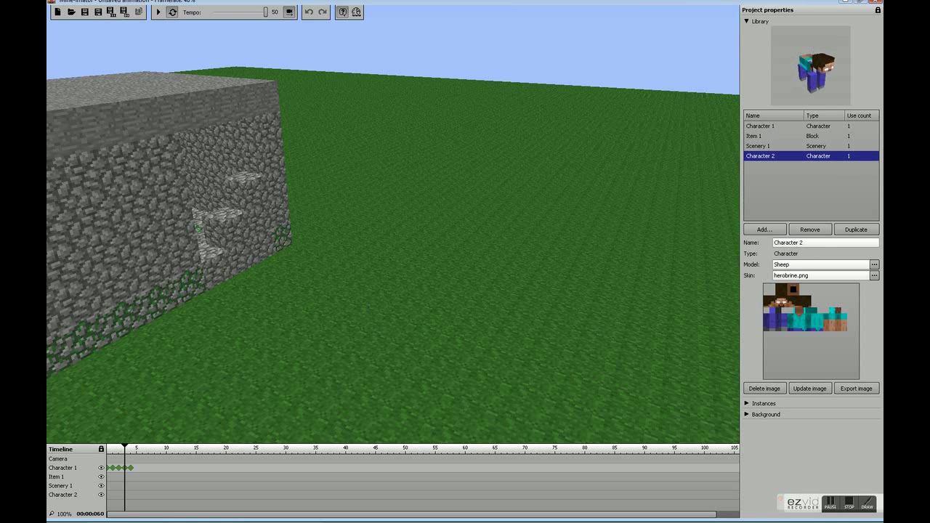
click(874, 264)
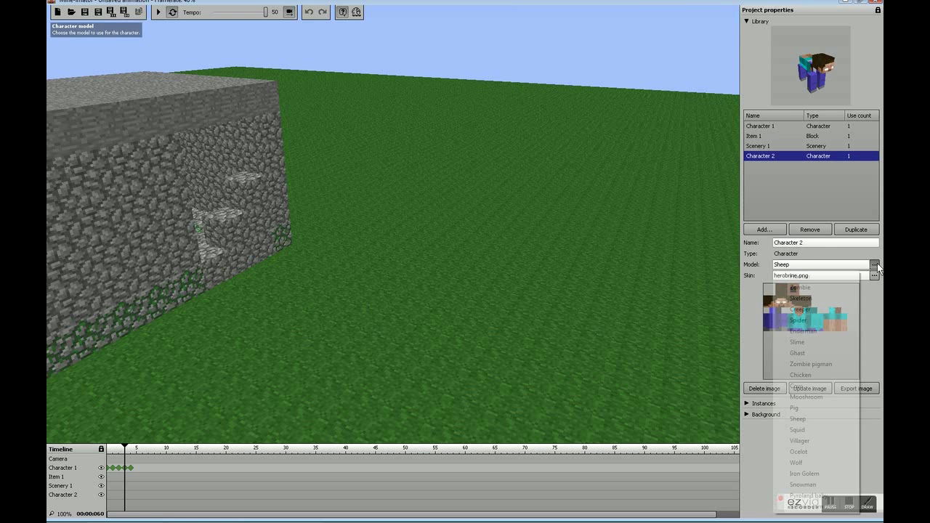
click(822, 429)
Add a third character with the Human model and default skin to the library.
right_drag(699, 241, 546, 264)
key(w)
key(w)
key(d)
key(r)
click(764, 230)
click(774, 241)
mouse_move(637, 264)
right_down()
mouse_move(637, 210)
mouse_move(622, 272)
right_up()
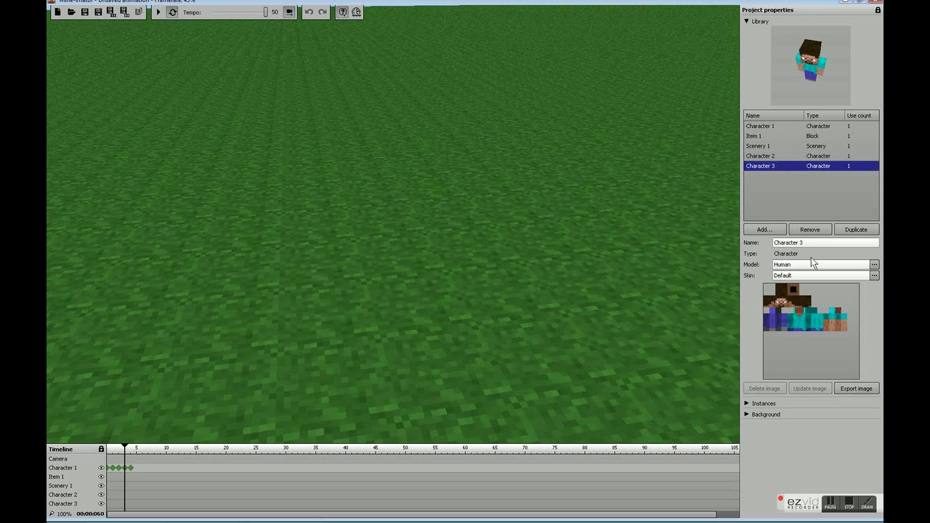
Try the Iron Golem and Pyroland baby models on Character 3.
click(843, 265)
click(807, 473)
mouse_move(631, 353)
right_down()
mouse_move(646, 290)
mouse_move(635, 353)
right_up()
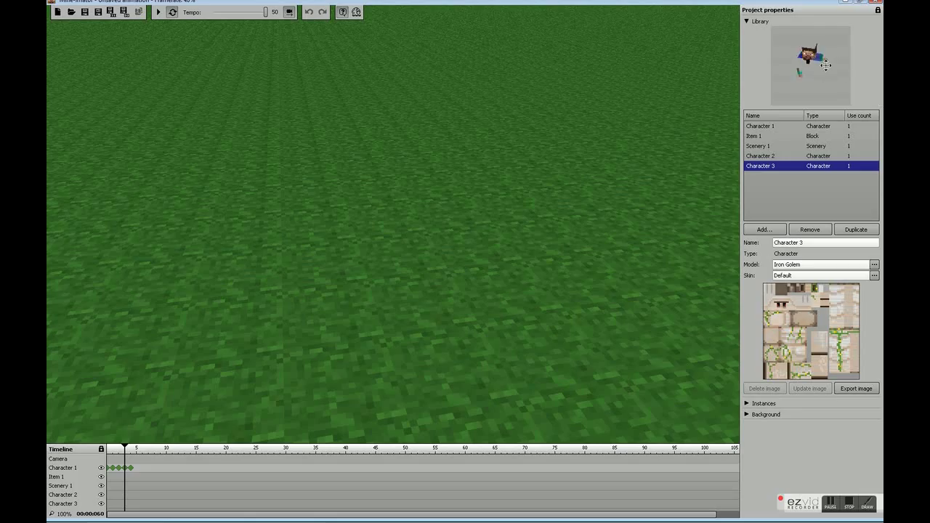
click(851, 265)
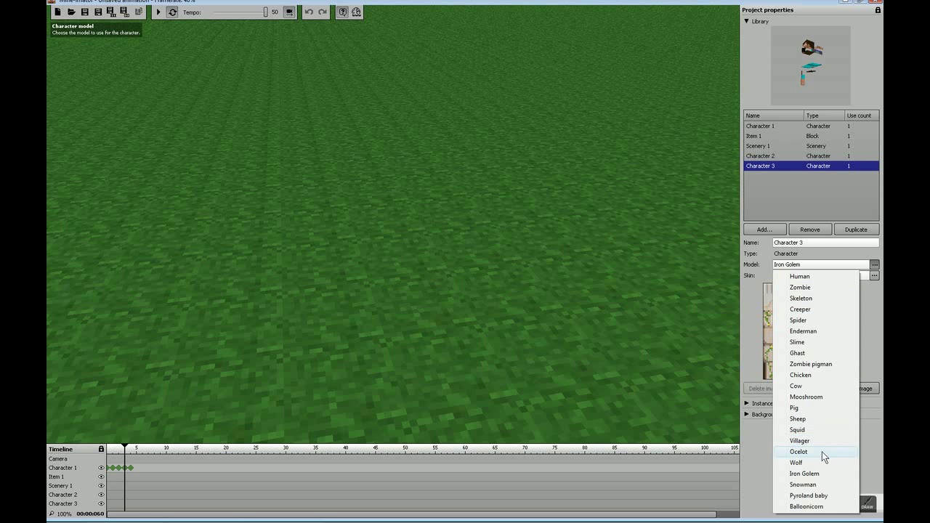
click(833, 498)
right_drag(613, 349, 546, 360)
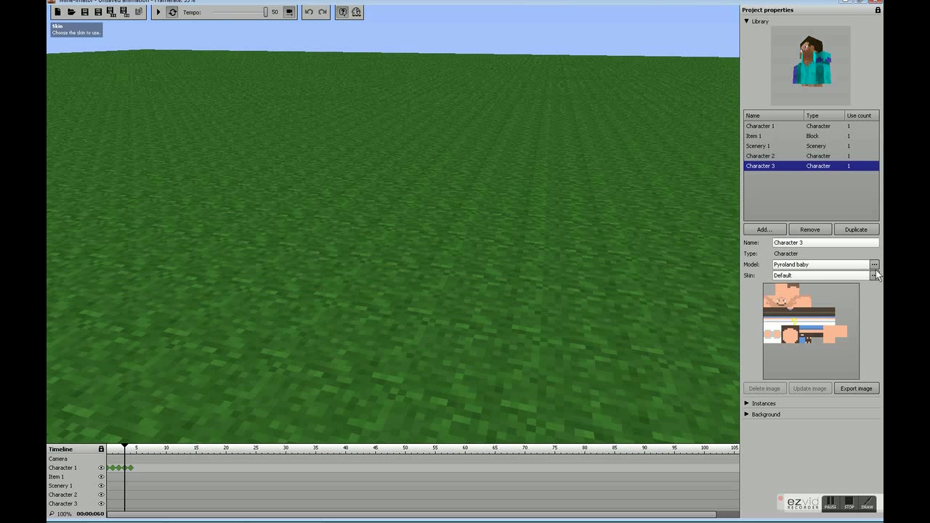
Set Character 3's model to Balloonicorn and browse for a custom skin without loading one.
click(873, 265)
click(807, 507)
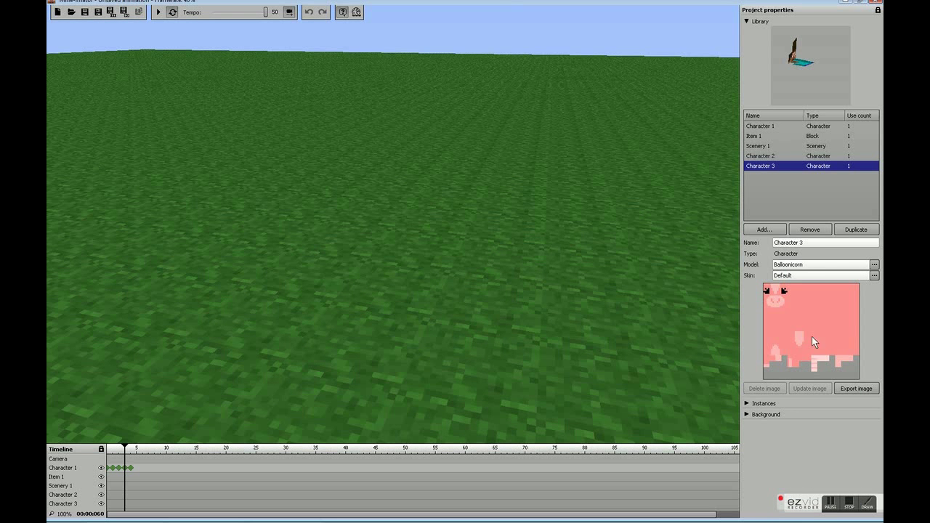
click(875, 275)
click(531, 327)
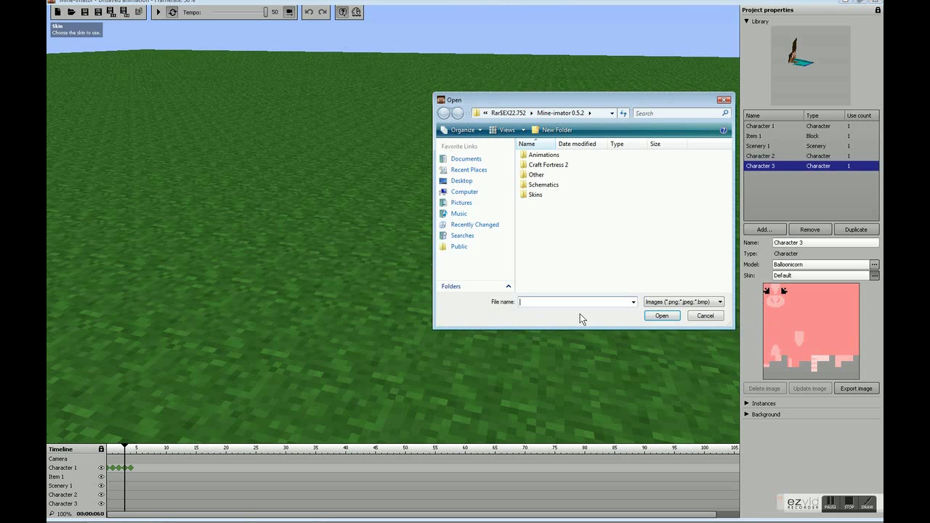
click(724, 101)
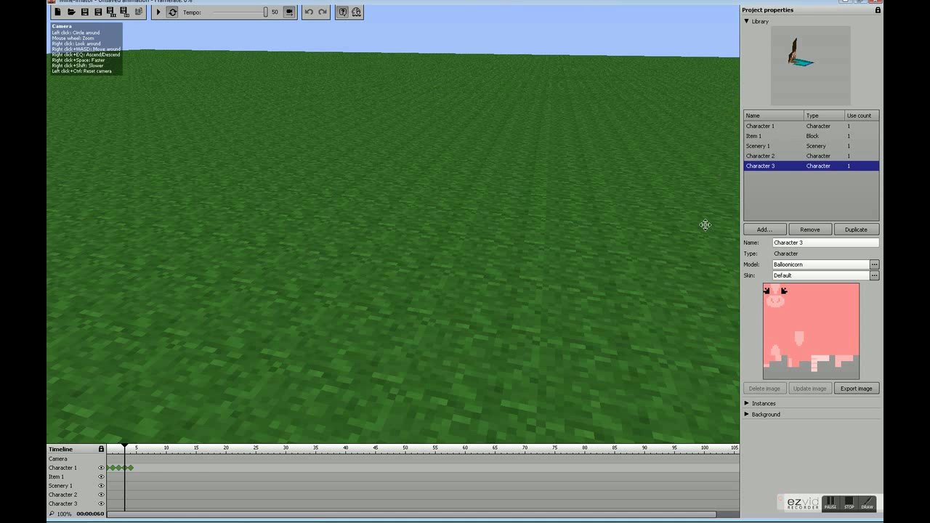
Add keyframes for Character 1 and Character 2 at frame 5 and for Scenery 1 at frame 4.
click(136, 469)
click(131, 486)
click(137, 496)
Rotate the squid Character 2 about its X and Z axes, with X at about 522.
drag(361, 356, 473, 224)
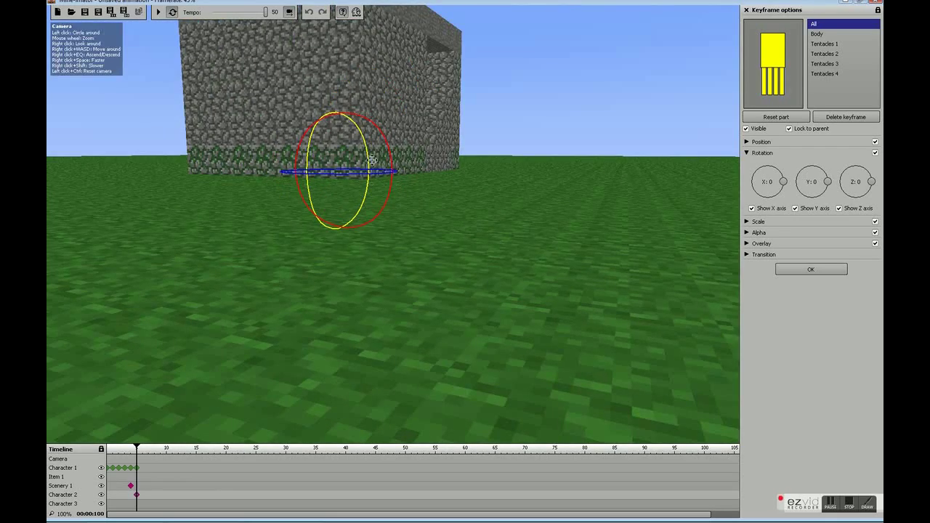
drag(369, 161, 391, 171)
drag(353, 135, 401, 129)
drag(545, 114, 473, 109)
right_drag(675, 21, 308, 98)
drag(308, 97, 388, 89)
Restore the maximized program window and bring the Downloads window to the front.
drag(657, 2, 729, 11)
click(156, 318)
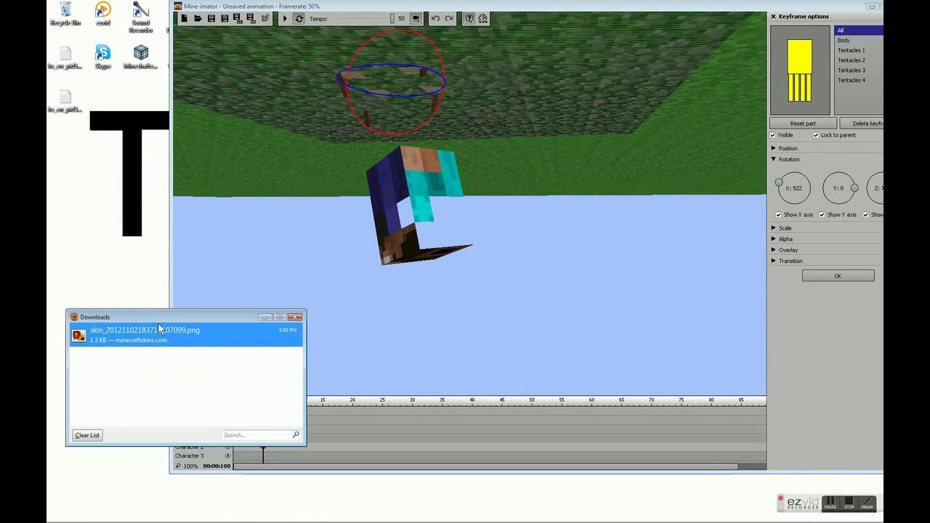
Close the Downloads window and reposition the program window so that all keyframe options fit on the screen.
click(298, 330)
click(299, 317)
drag(809, 509, 97, 237)
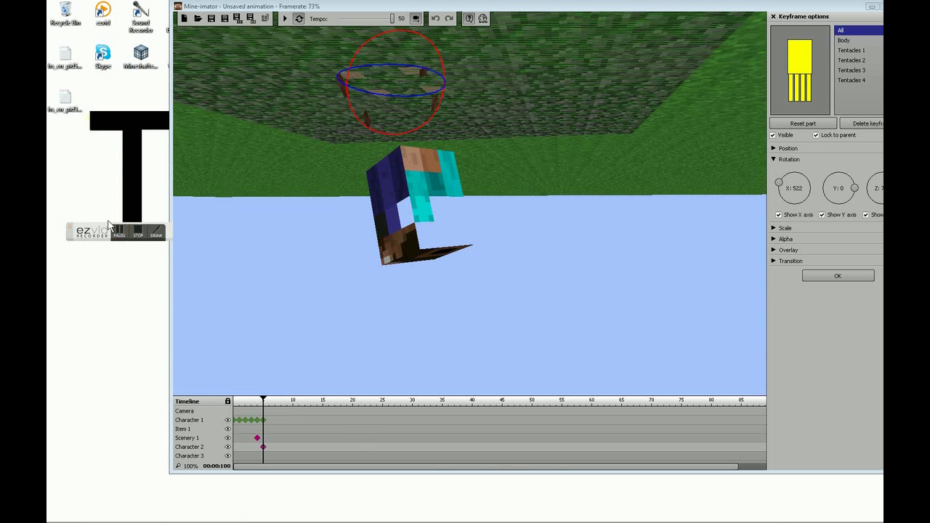
click(491, 299)
drag(260, 218, 400, 88)
mouse_move(327, 145)
right_down()
mouse_move(330, 135)
mouse_move(331, 175)
mouse_move(333, 130)
right_up()
right_drag(204, 43, 183, 77)
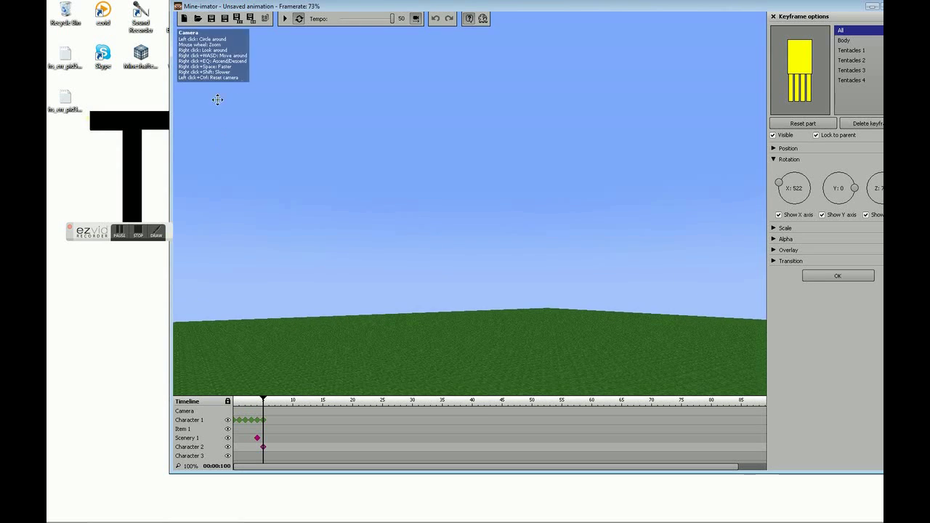
drag(741, 8, 600, 17)
click(747, 15)
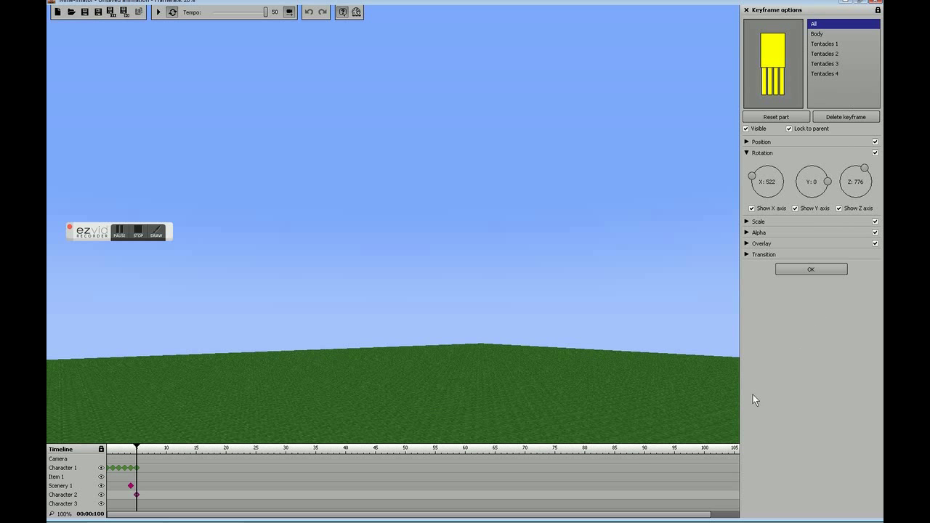
Finish the keyframe options, add an Item to the library and choose the diamond chestplate for it.
click(799, 269)
click(765, 229)
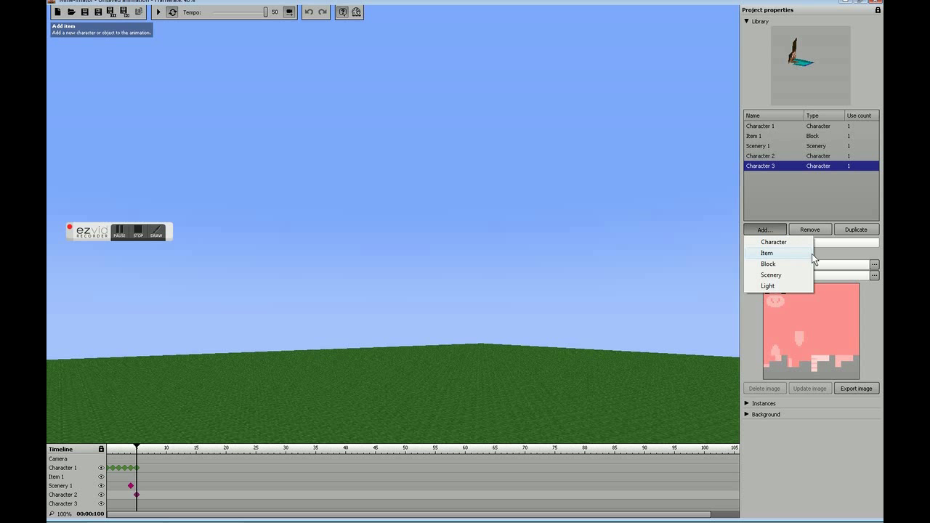
click(794, 252)
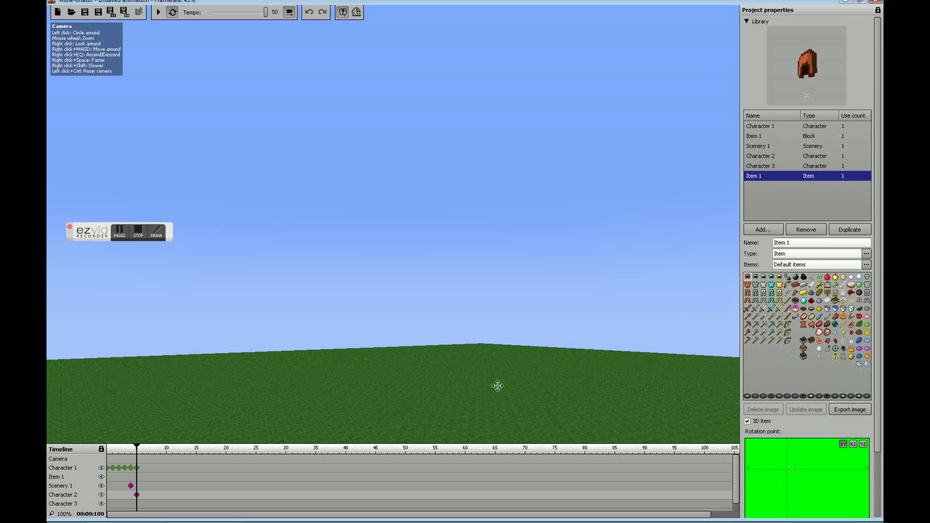
drag(492, 396, 511, 440)
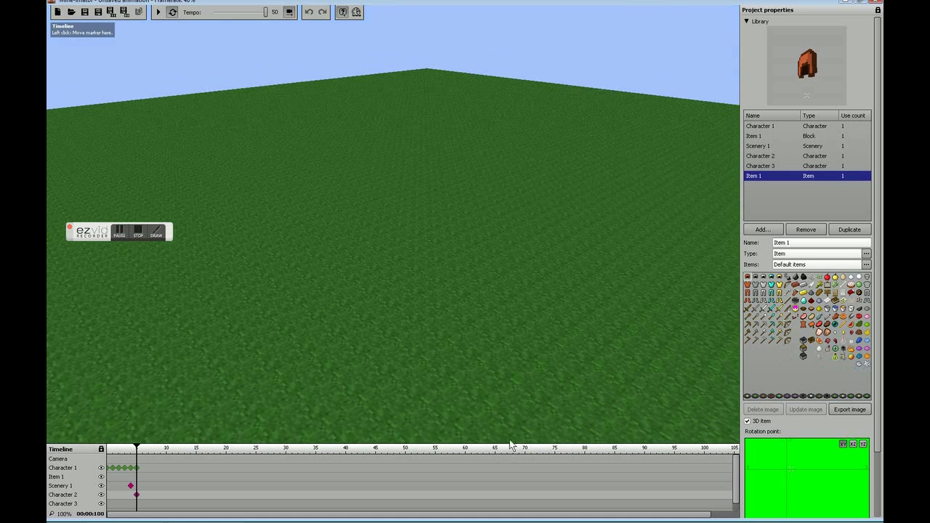
click(774, 287)
drag(579, 295, 175, 252)
Load heavybaby.png from the Craft Fortress 2 folder as the item image of the new Item 1.
click(866, 254)
click(867, 265)
click(805, 292)
double_click(538, 176)
click(443, 114)
double_click(552, 165)
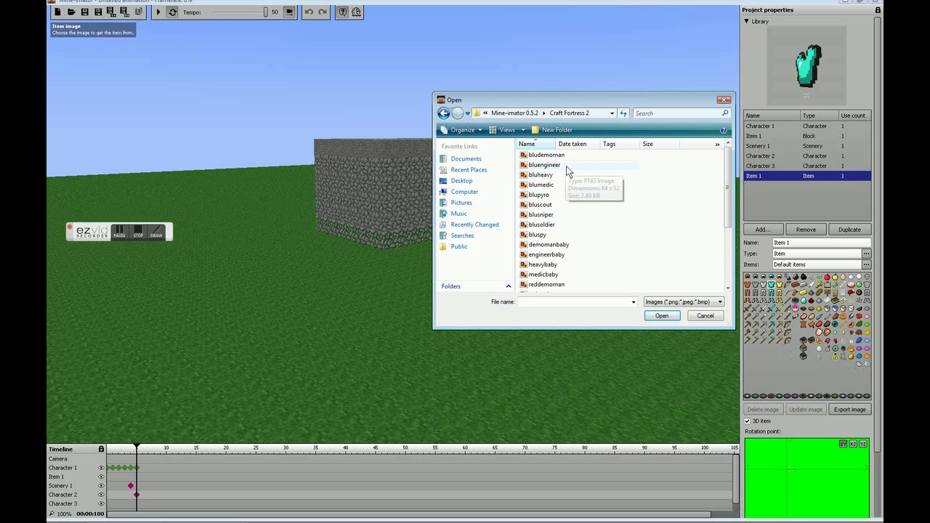
click(577, 258)
double_click(569, 268)
Examine the two chests inside the cobblestone scenery up close.
right_drag(671, 254, 675, 254)
drag(675, 255, 663, 195)
mouse_move(480, 220)
right_down()
mouse_move(436, 218)
mouse_move(424, 309)
mouse_move(429, 233)
mouse_move(480, 220)
right_up()
key(w)
key(w)
right_drag(417, 245, 417, 244)
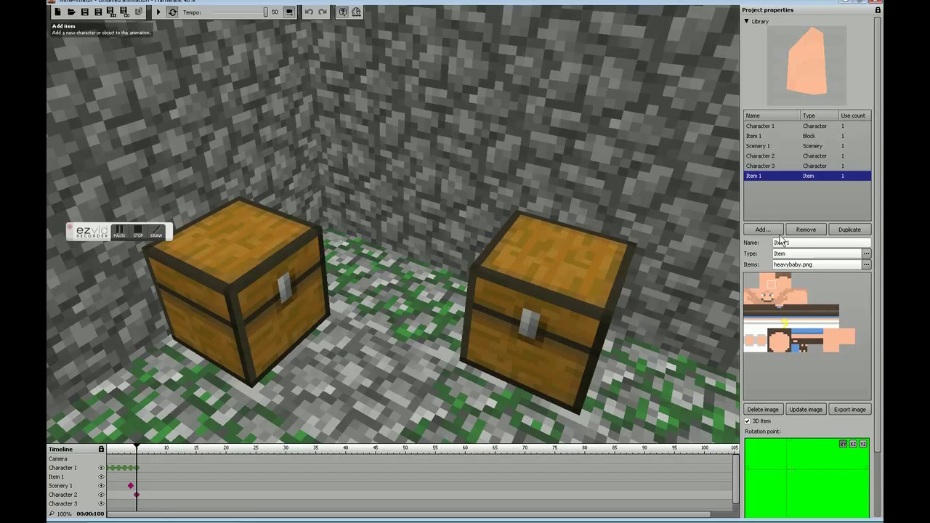
Add a second item to the library and delete it again with all its instances.
click(768, 230)
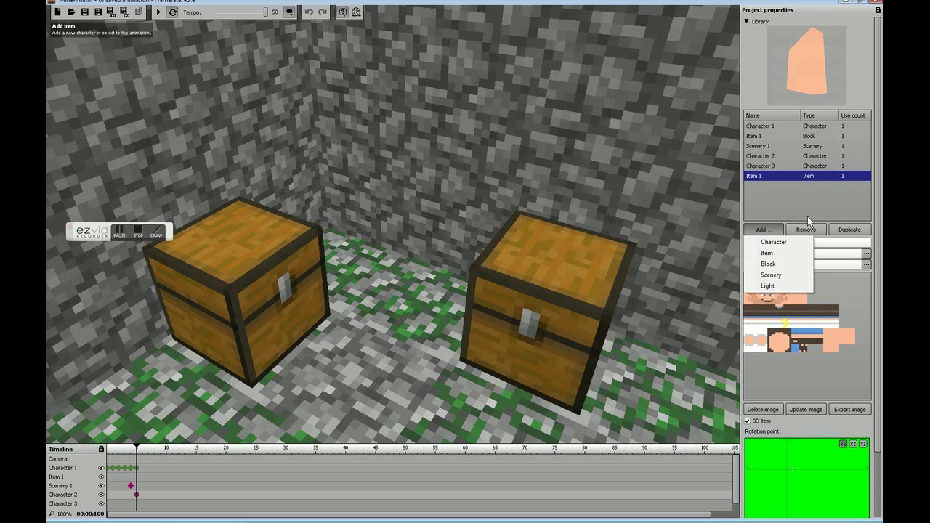
click(787, 257)
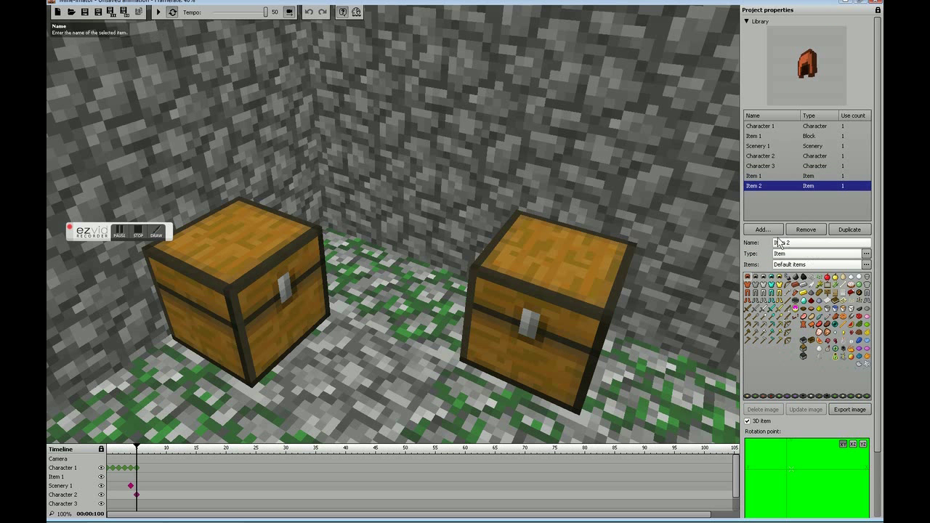
click(753, 239)
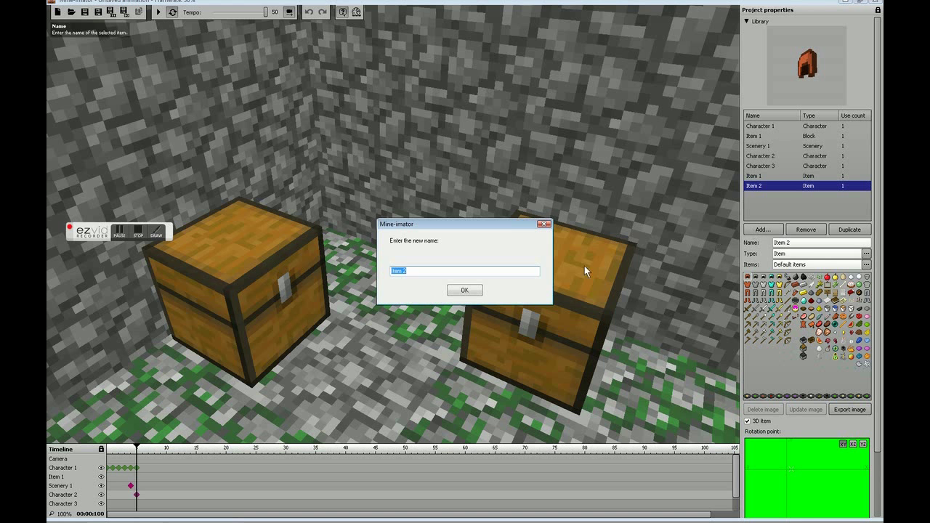
click(476, 293)
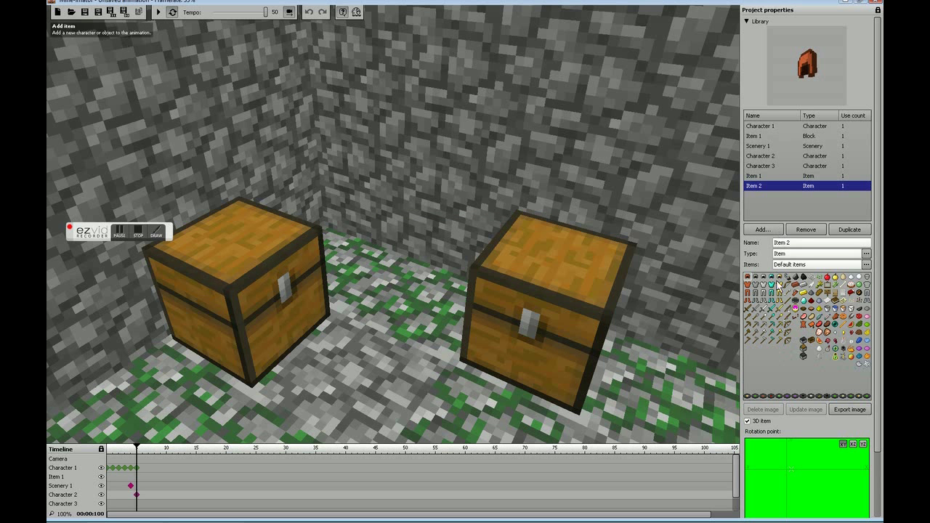
click(806, 229)
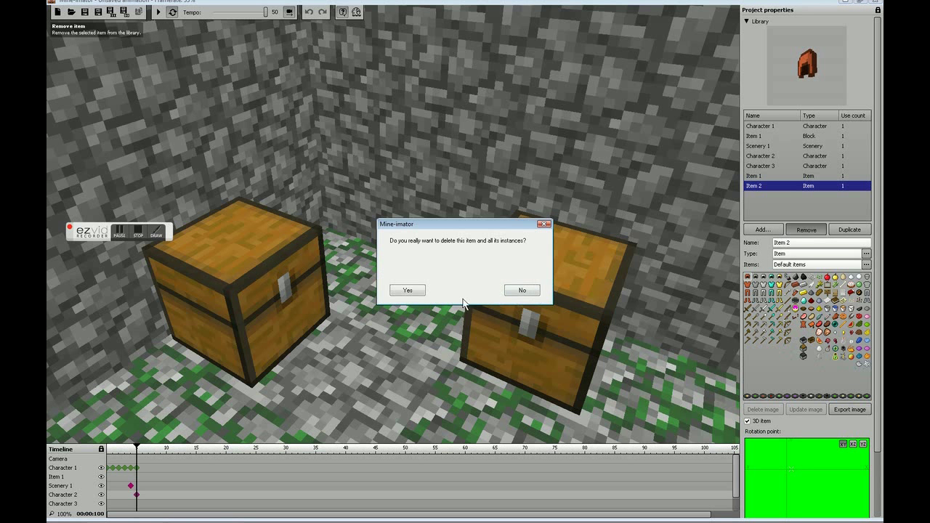
click(414, 291)
Add a block to the library, filter the block list for "chest" and set the block to Locked Chest.
click(763, 231)
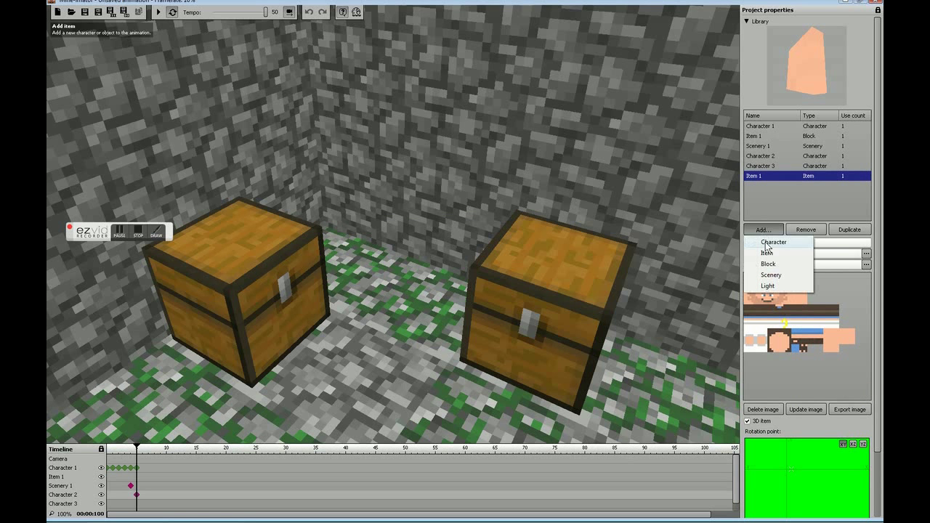
click(780, 266)
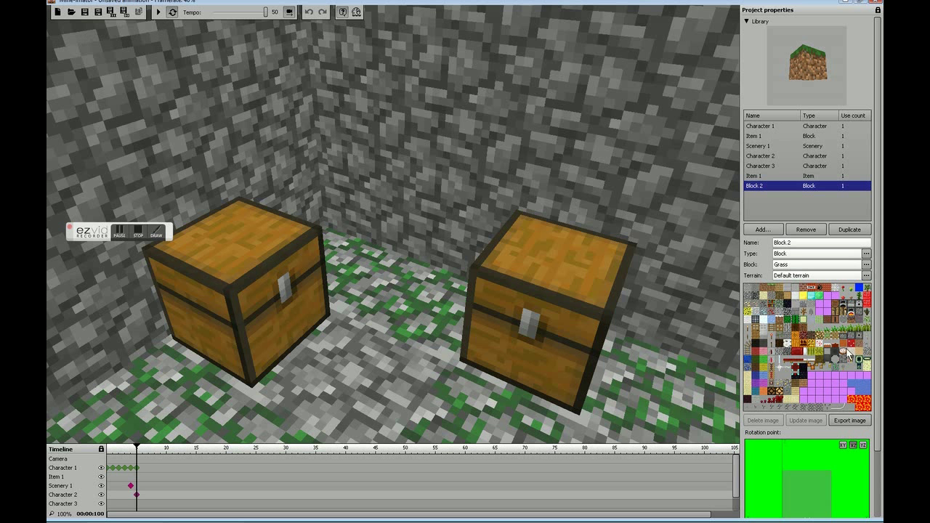
click(866, 265)
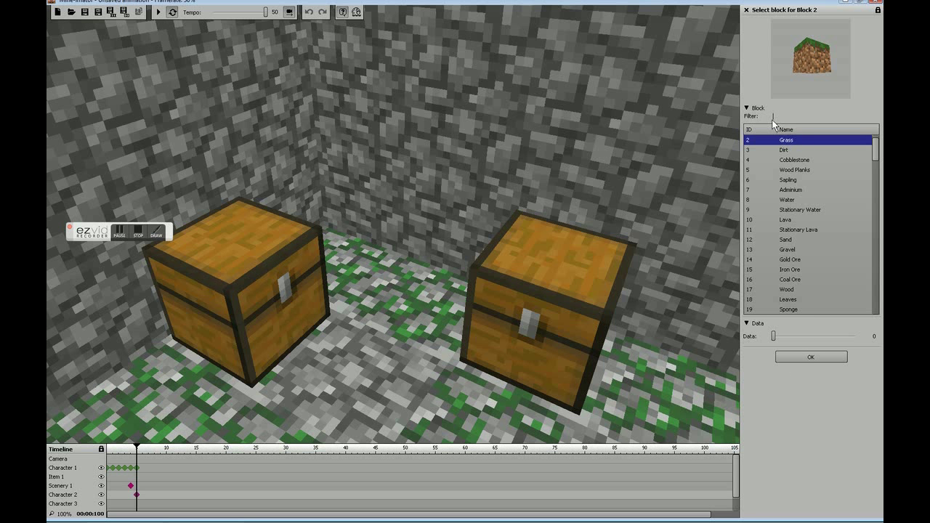
text(chest)
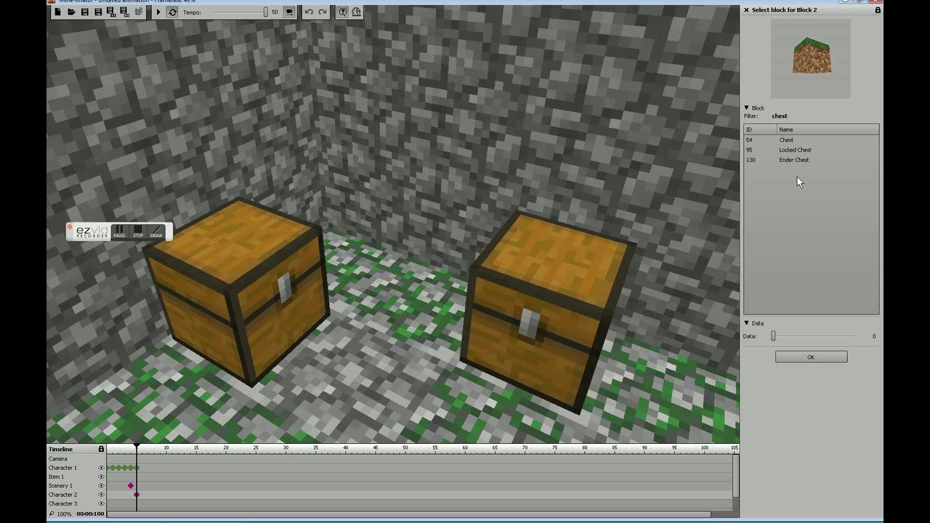
click(803, 157)
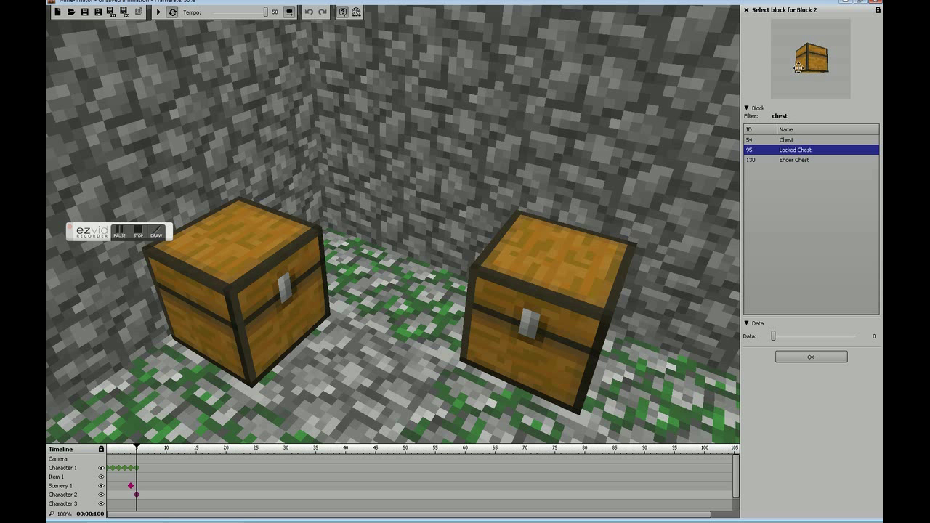
click(810, 141)
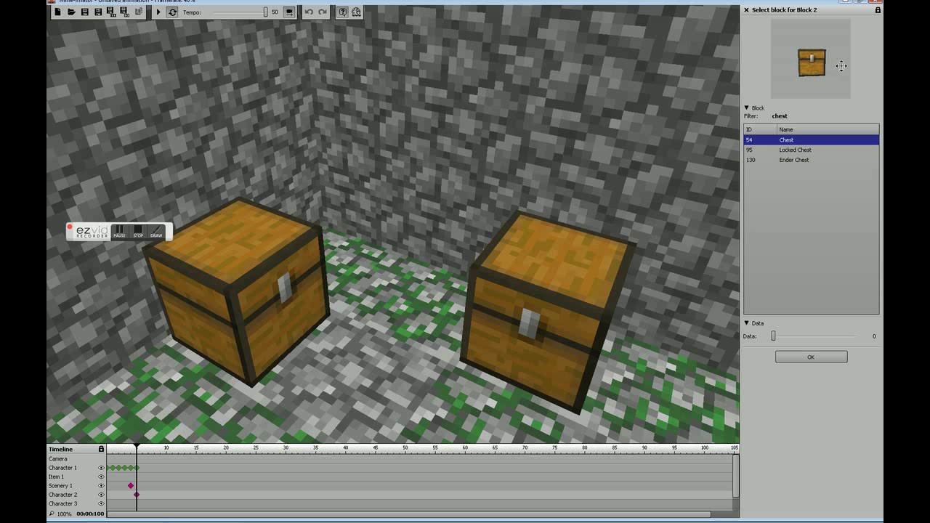
click(811, 161)
click(806, 151)
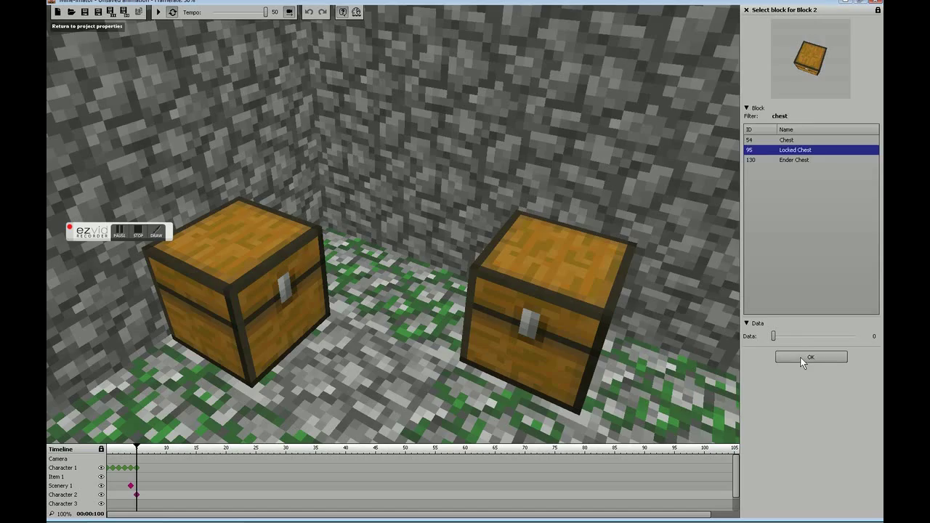
click(808, 357)
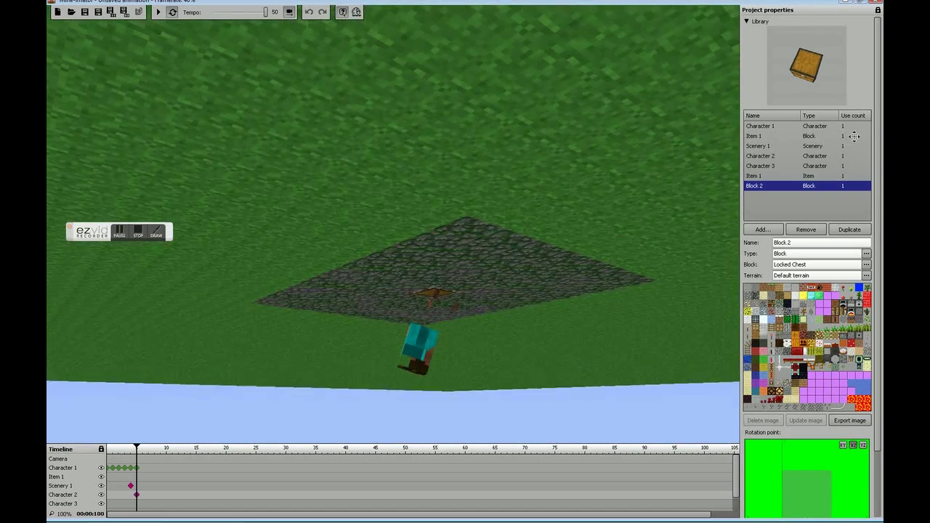
drag(443, 309, 321, 289)
drag(593, 353, 672, 389)
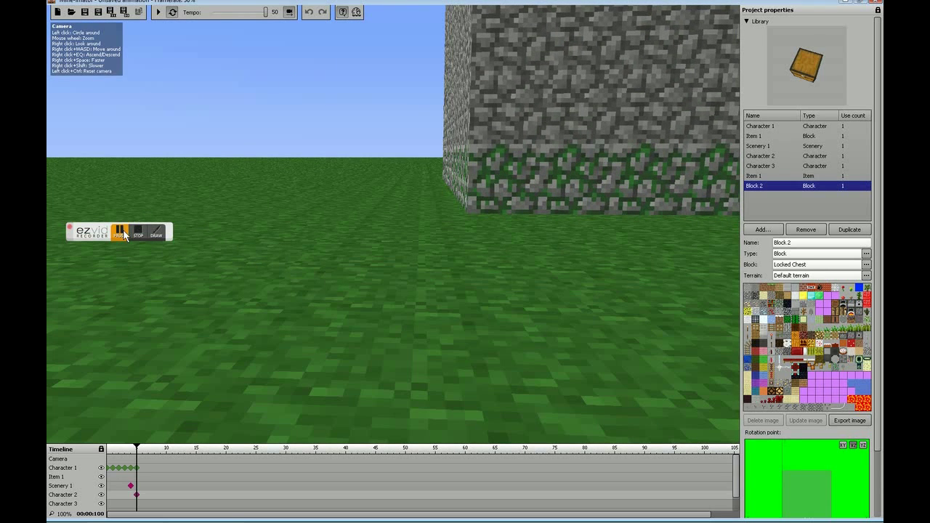
click(120, 232)
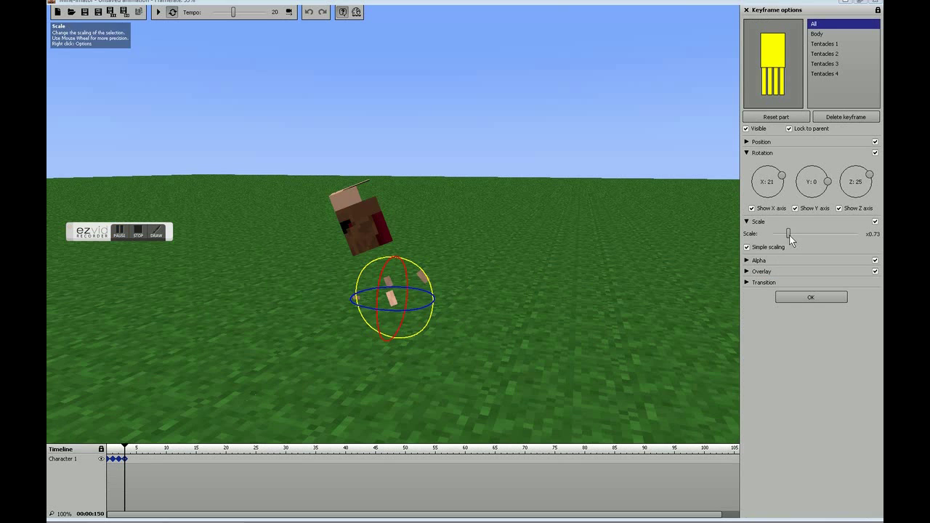
Scale the squid Character 1 up to about x3.22 and rotate it about its X axis to about -40.
drag(789, 239, 864, 246)
right_drag(393, 224, 370, 331)
key(s)
key(e)
key(s)
drag(496, 127, 789, 228)
Set Character 1's alpha to 0% and return it to 100%.
click(753, 261)
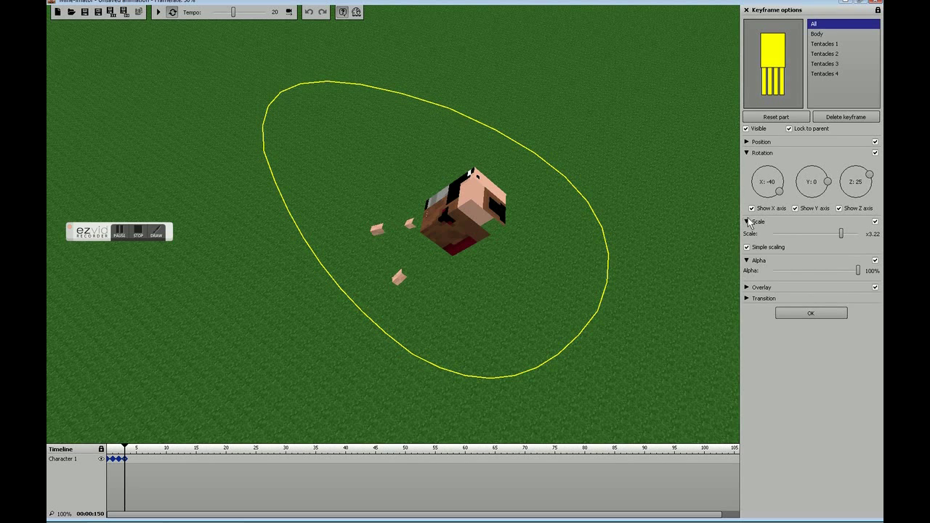
drag(858, 270, 729, 288)
click(783, 298)
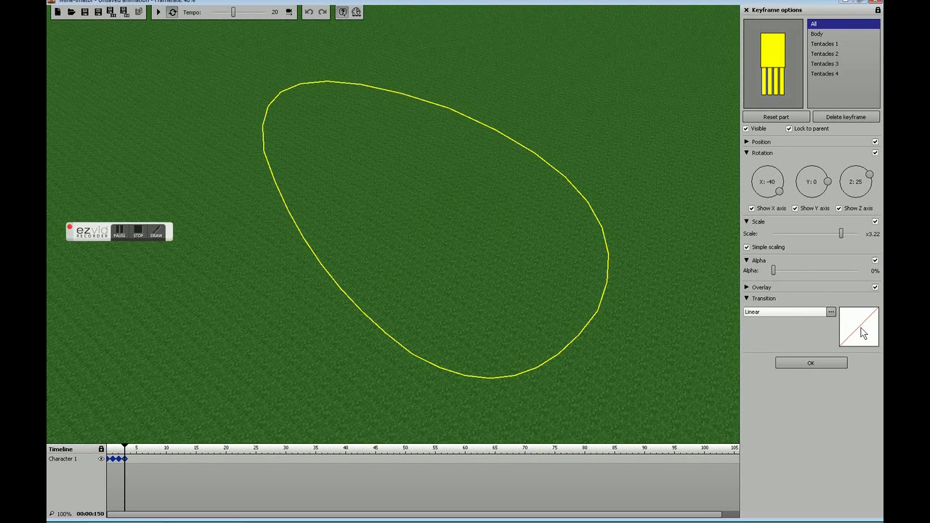
drag(773, 270, 858, 271)
Set the keyframe's transition to Ease in and out and close the keyframe options.
click(832, 311)
click(792, 335)
click(831, 312)
click(792, 356)
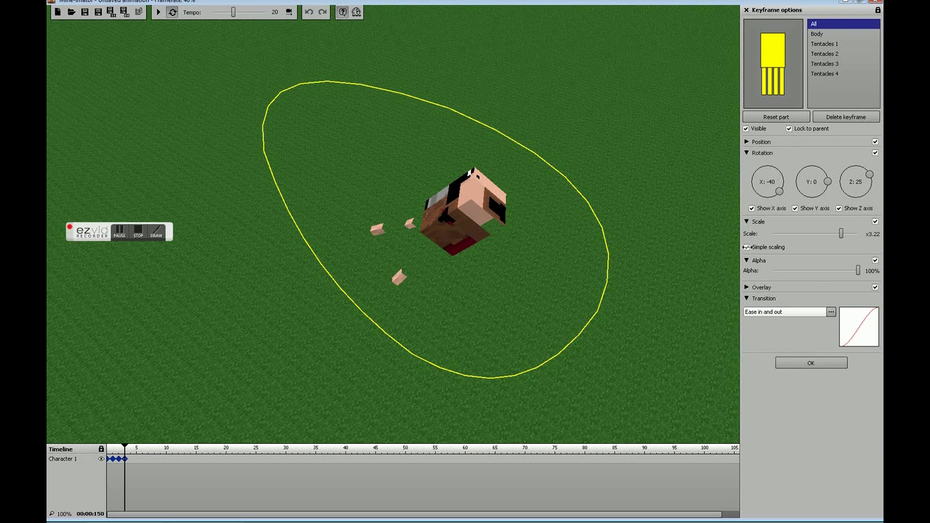
click(747, 261)
click(746, 221)
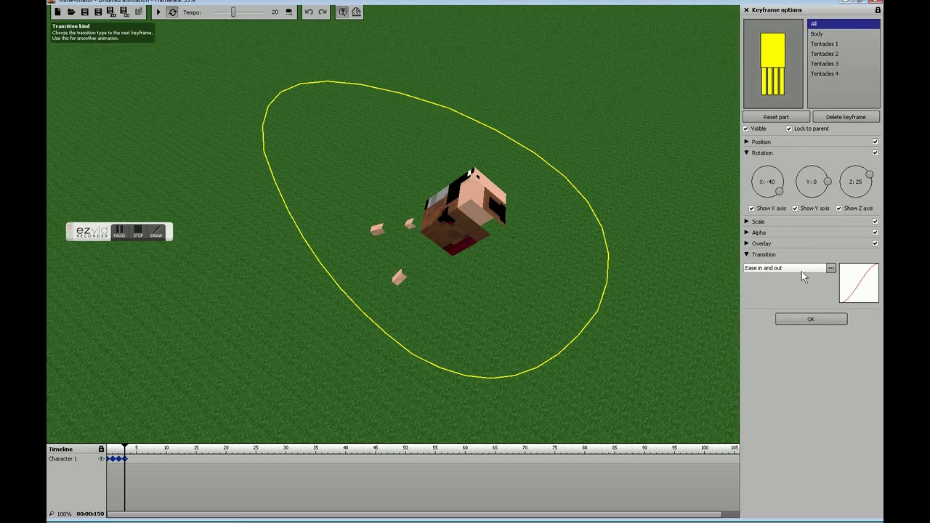
click(747, 254)
click(796, 269)
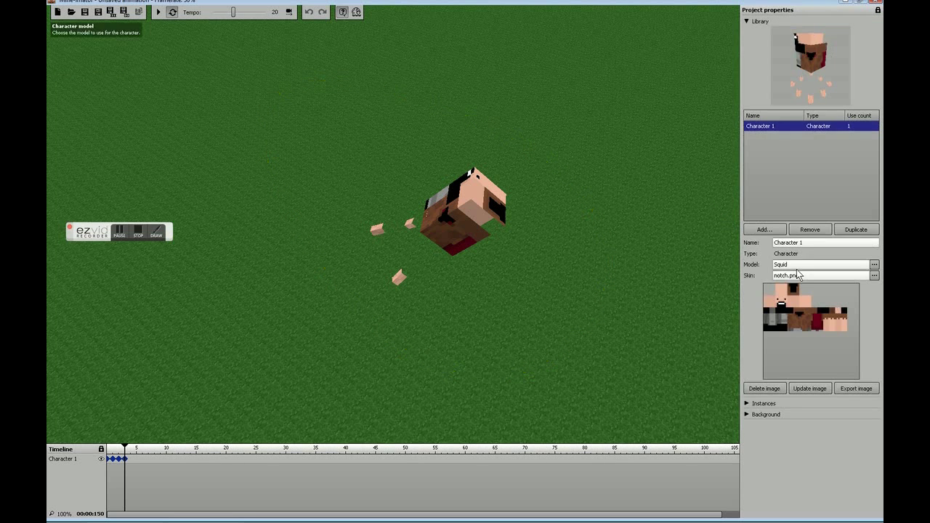
Expand the background settings and move the sun slightly away from its highest point in the sky.
click(747, 404)
click(747, 404)
click(748, 415)
drag(806, 439, 785, 446)
click(827, 128)
click(827, 127)
click(866, 275)
click(865, 275)
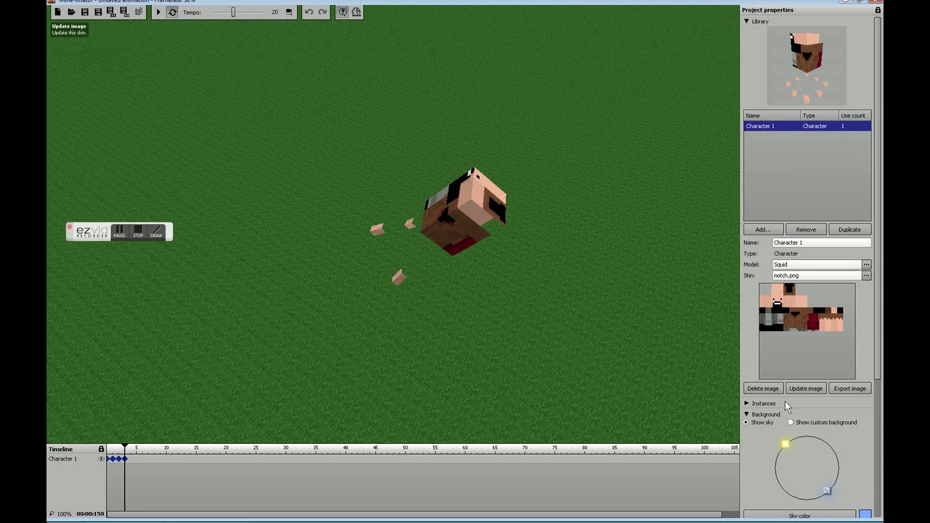
Play the animation from frame 0 and lower the tempo to 5.
right_drag(593, 222, 498, 276)
mouse_move(424, 218)
right_down()
mouse_move(439, 218)
mouse_move(362, 193)
mouse_move(480, 193)
mouse_move(511, 210)
mouse_move(501, 243)
right_up()
drag(132, 455, 81, 457)
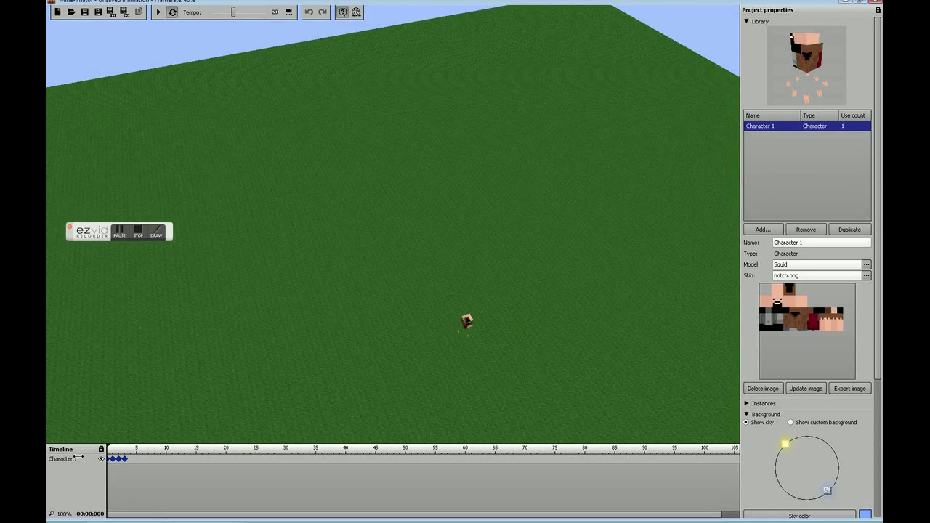
click(159, 12)
right_drag(240, 46, 400, 232)
drag(234, 13, 218, 15)
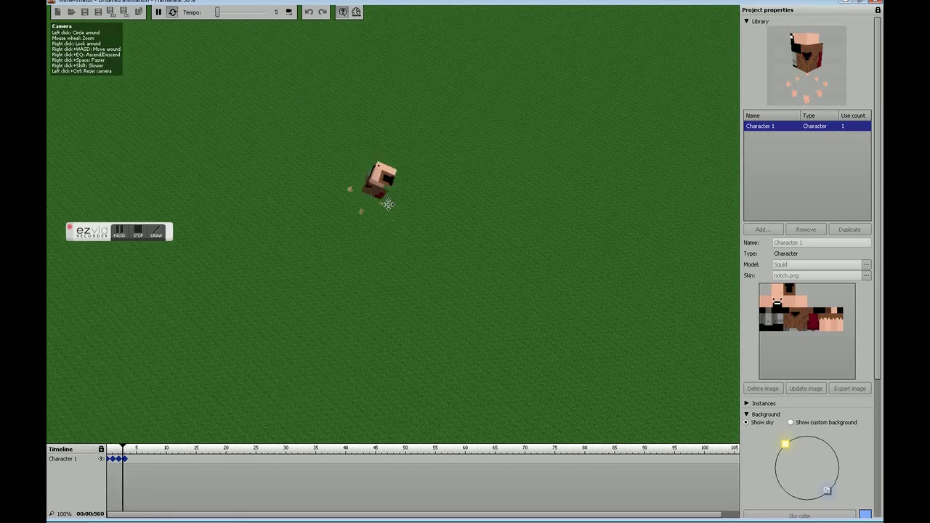
drag(376, 222, 396, 240)
drag(170, 232, 807, 474)
drag(440, 198, 462, 205)
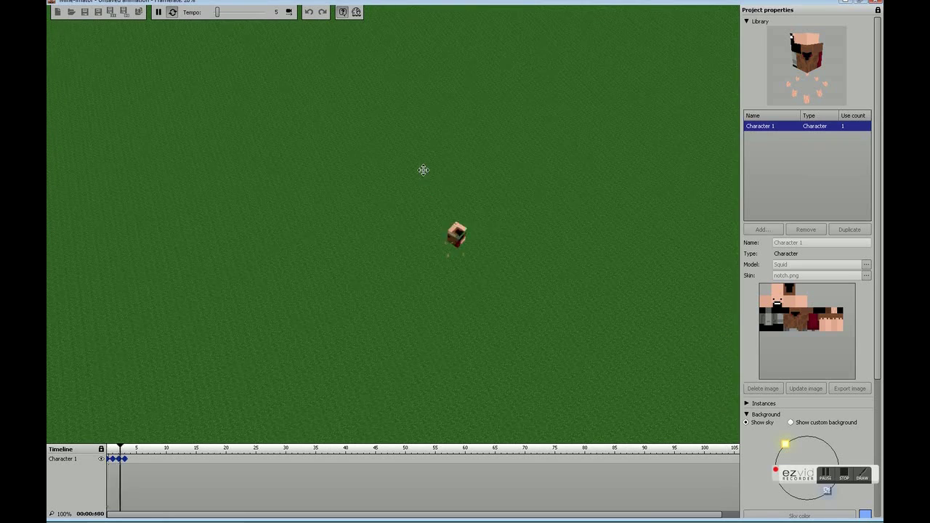
Collapse the background settings and show the instances list with Character 1 selected.
click(778, 179)
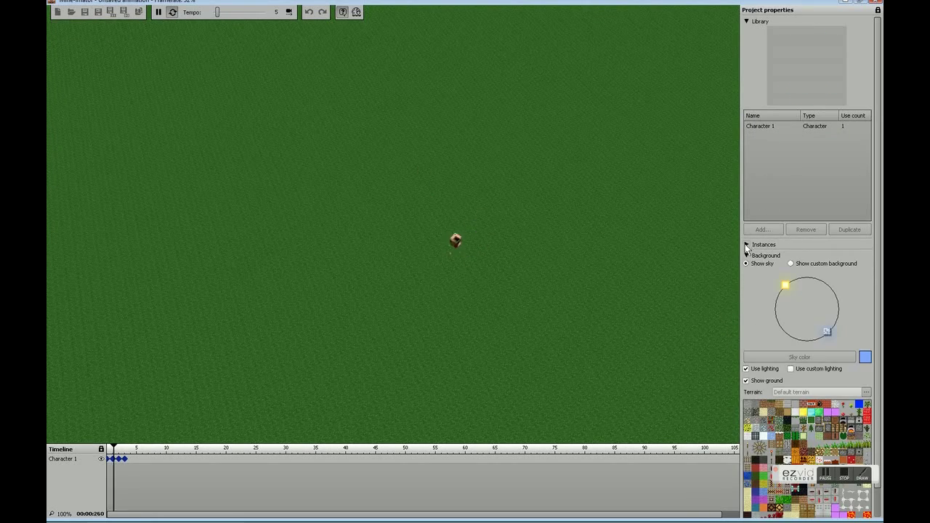
click(748, 254)
click(770, 127)
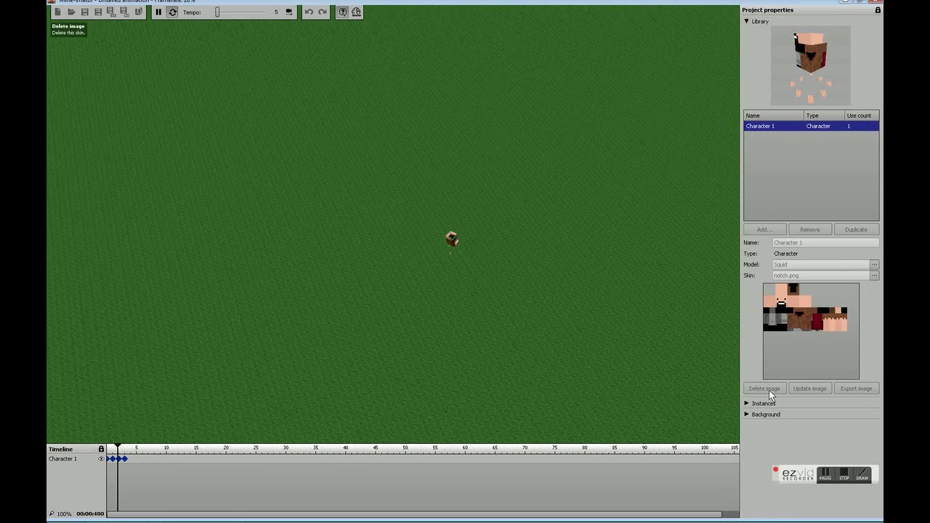
click(759, 403)
scroll(862, 261, down, 2)
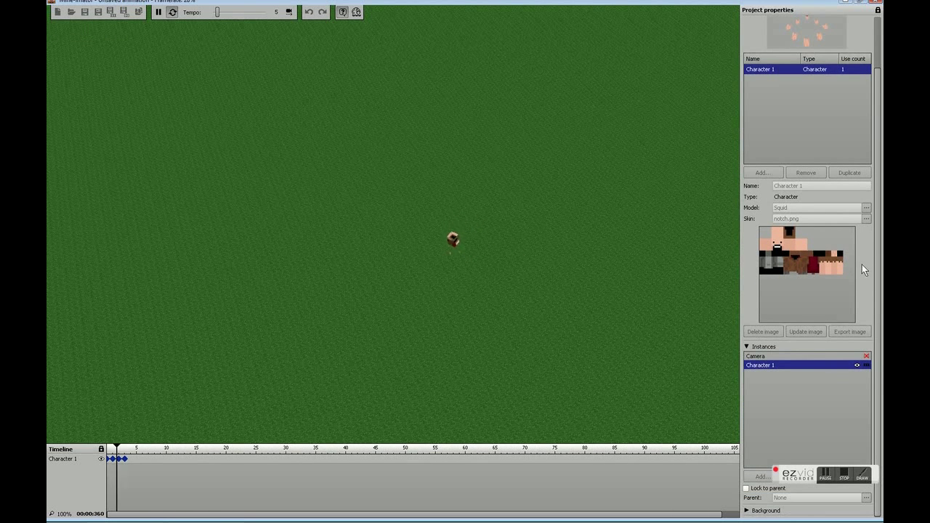
Collapse the instances list and stop the animation playback with Character 1 selected in the library.
click(760, 346)
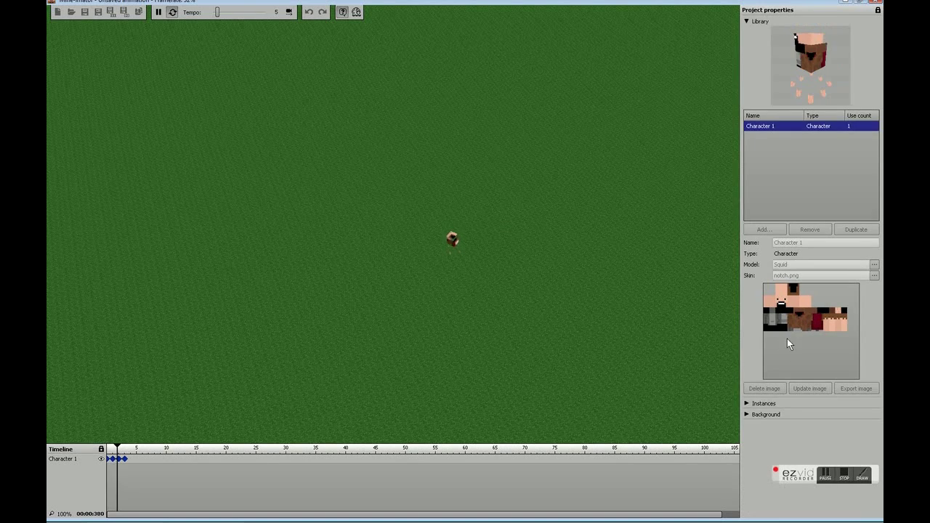
click(765, 131)
click(765, 128)
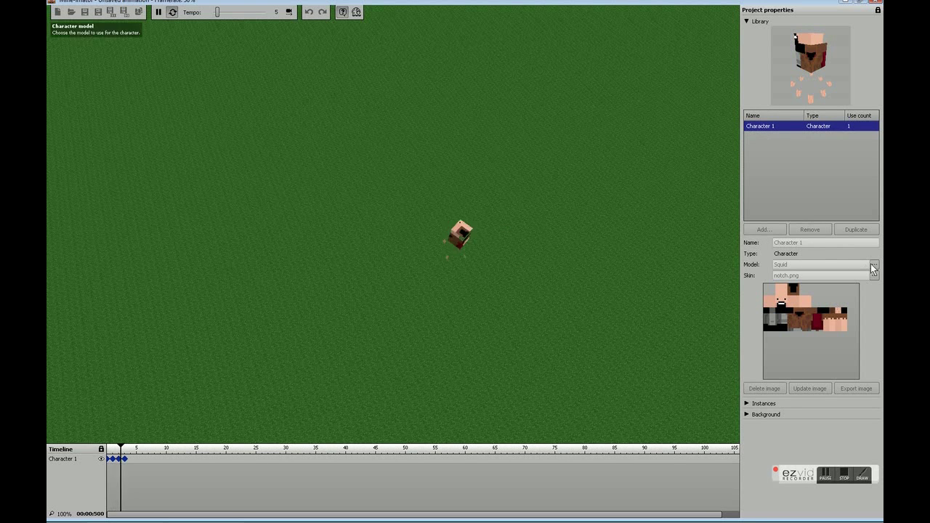
click(162, 19)
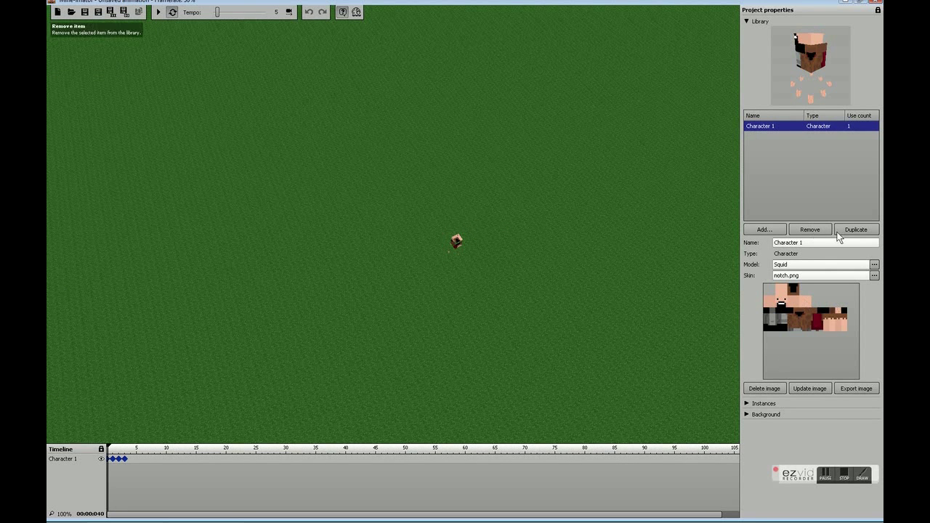
Examine the squid Character 1 from different angles in the library preview and in the scene.
drag(571, 338, 565, 282)
drag(798, 97, 872, 148)
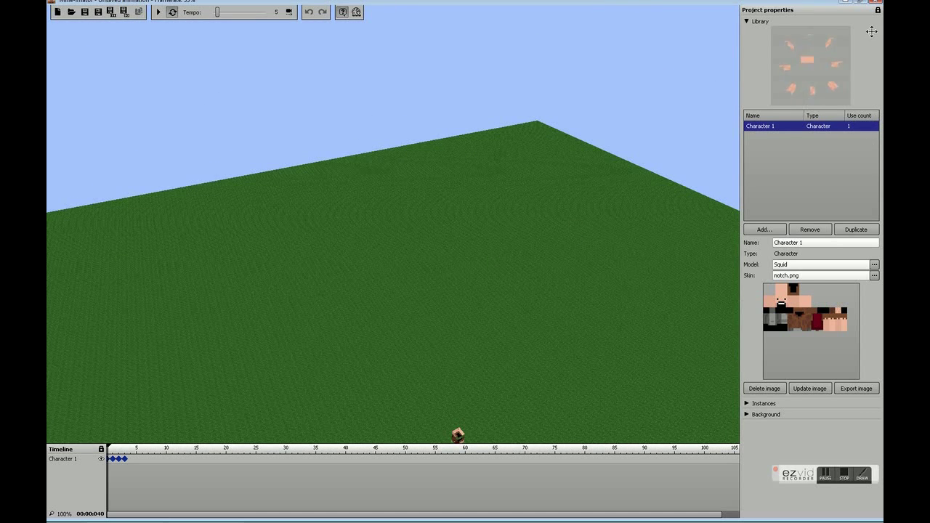
mouse_move(848, 83)
mouse_down()
mouse_move(824, 95)
mouse_move(840, 100)
mouse_up()
mouse_move(816, 64)
mouse_down()
mouse_move(805, 57)
mouse_move(804, 96)
mouse_move(815, 56)
mouse_up()
drag(470, 151, 471, 264)
click(796, 229)
click(522, 291)
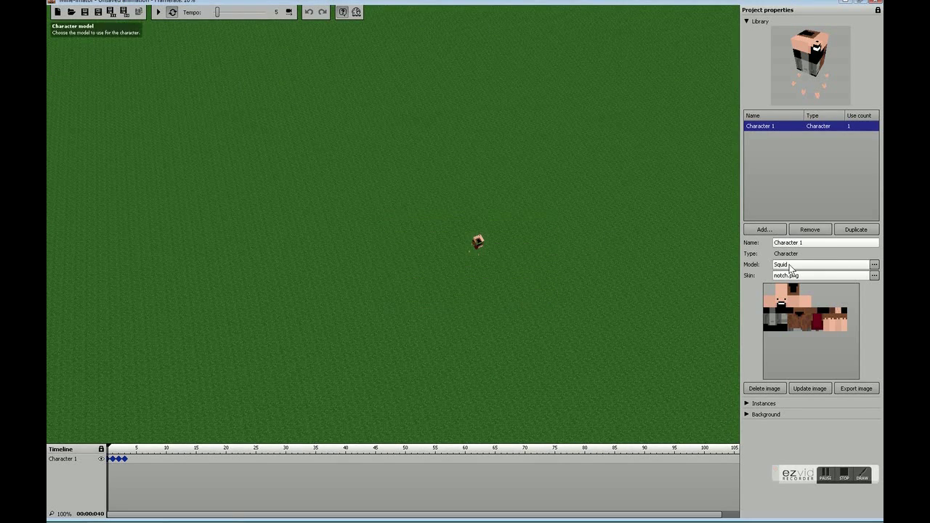
Add a keyframe for Character 1 at frame 4 and rotate its Tentacles 1 part to 5 on the X axis.
click(131, 460)
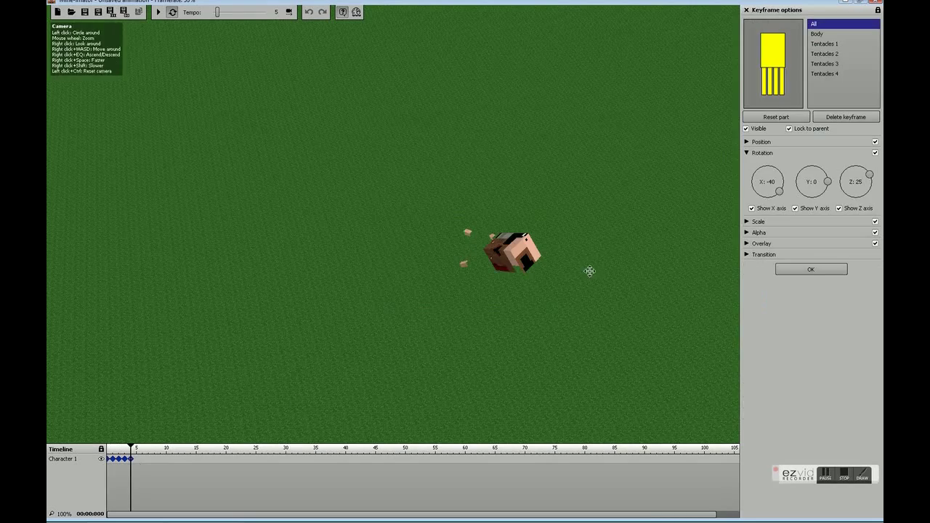
click(764, 86)
drag(593, 237, 582, 215)
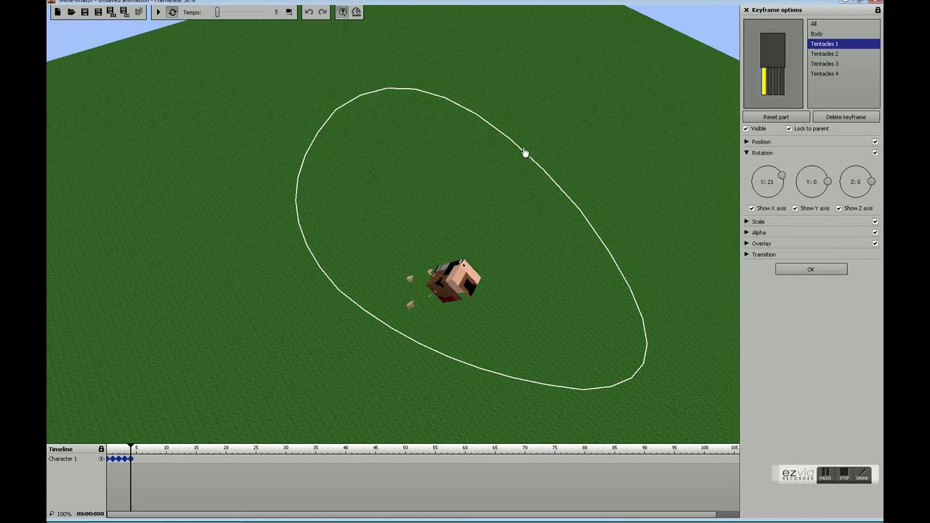
drag(593, 270, 574, 175)
Scale the Tentacles 1 part up to x4 and back down to x0.4.
click(747, 221)
drag(788, 233, 858, 233)
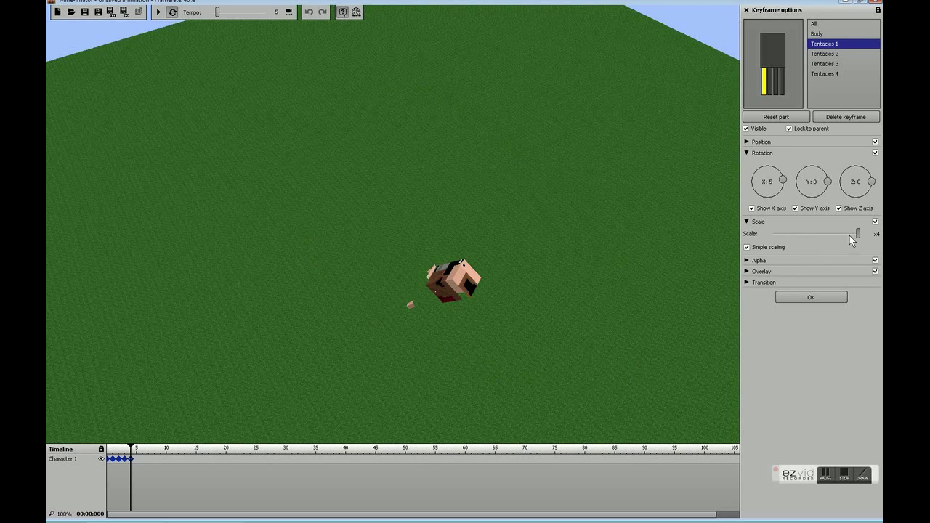
mouse_move(773, 234)
mouse_down()
mouse_move(819, 237)
mouse_move(784, 234)
mouse_up()
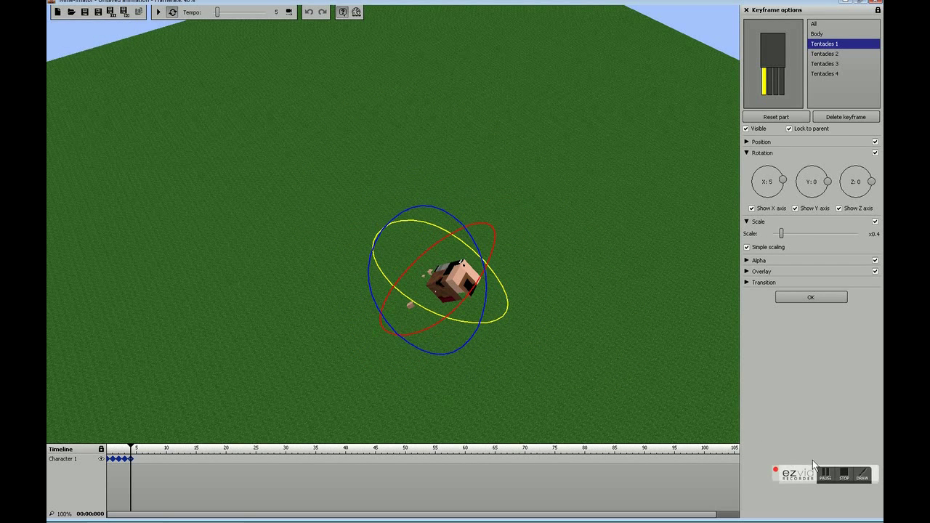